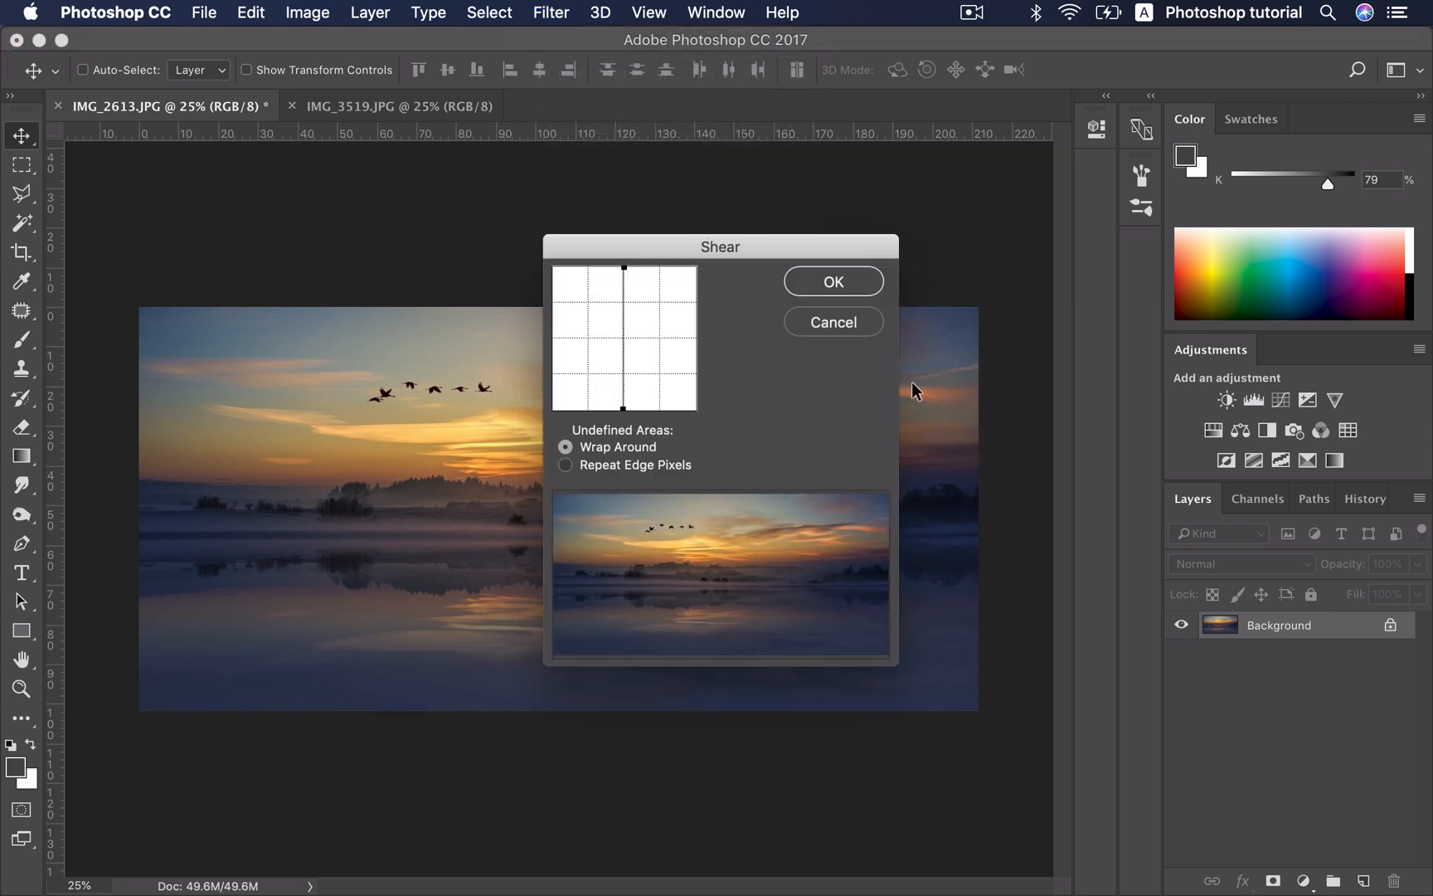
Apply the Shear filter with Wrap Around, moving both ends of the shear line to the grid's left edge
drag(623, 265, 554, 267)
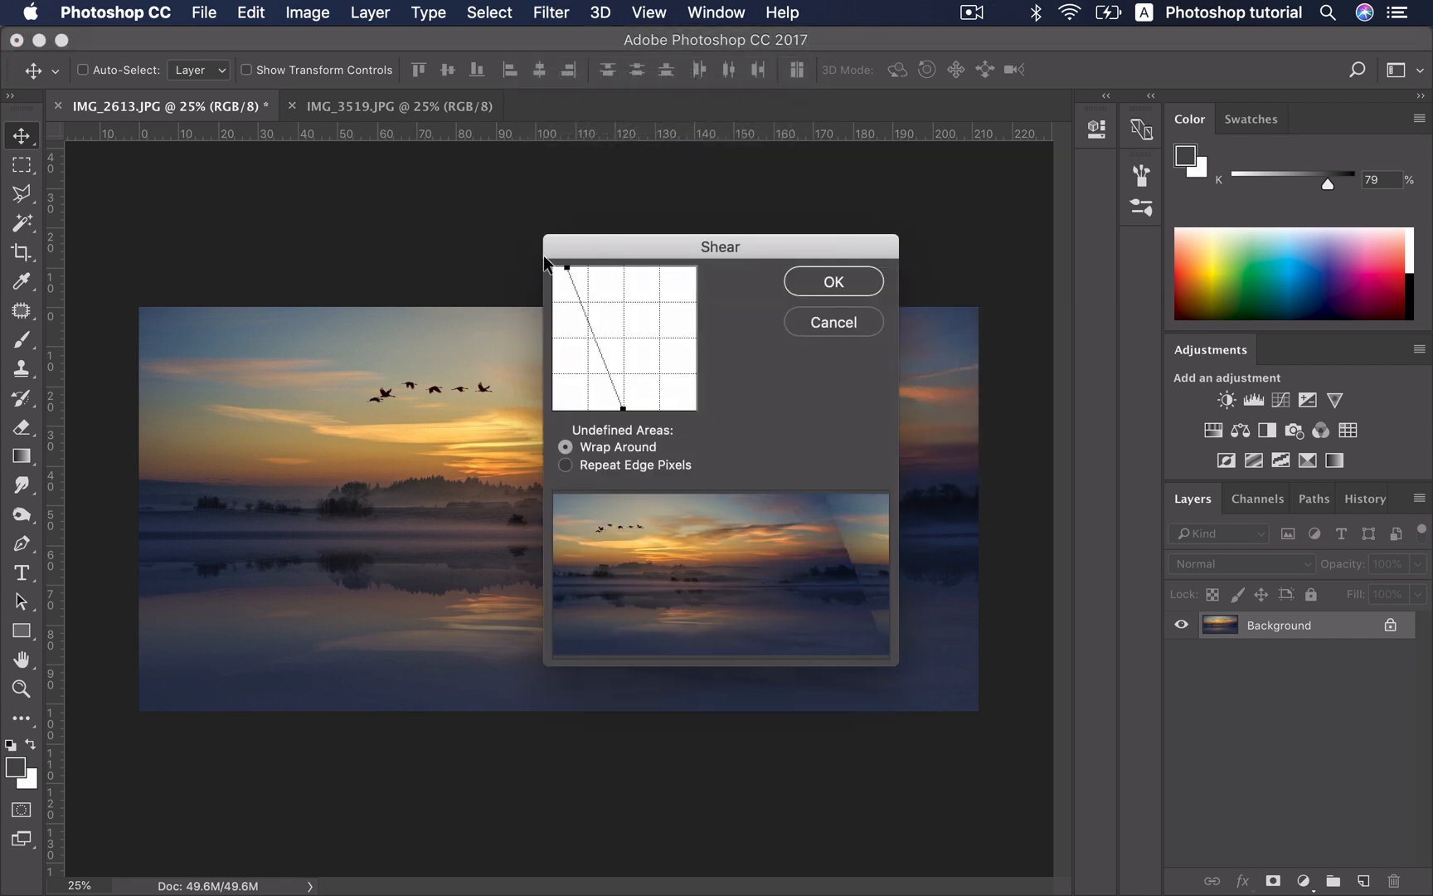
drag(628, 409, 533, 402)
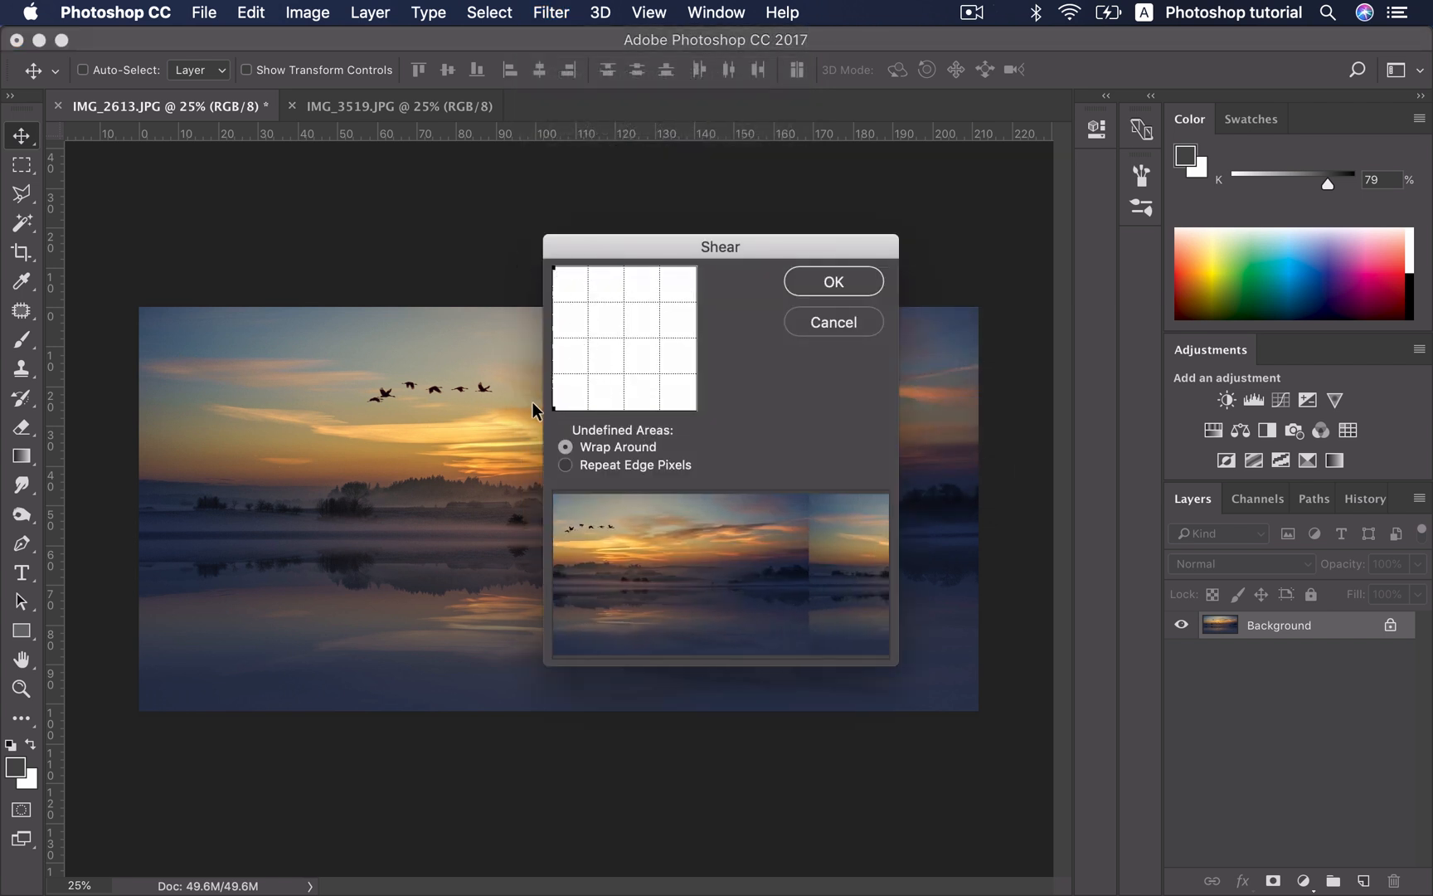
click(801, 280)
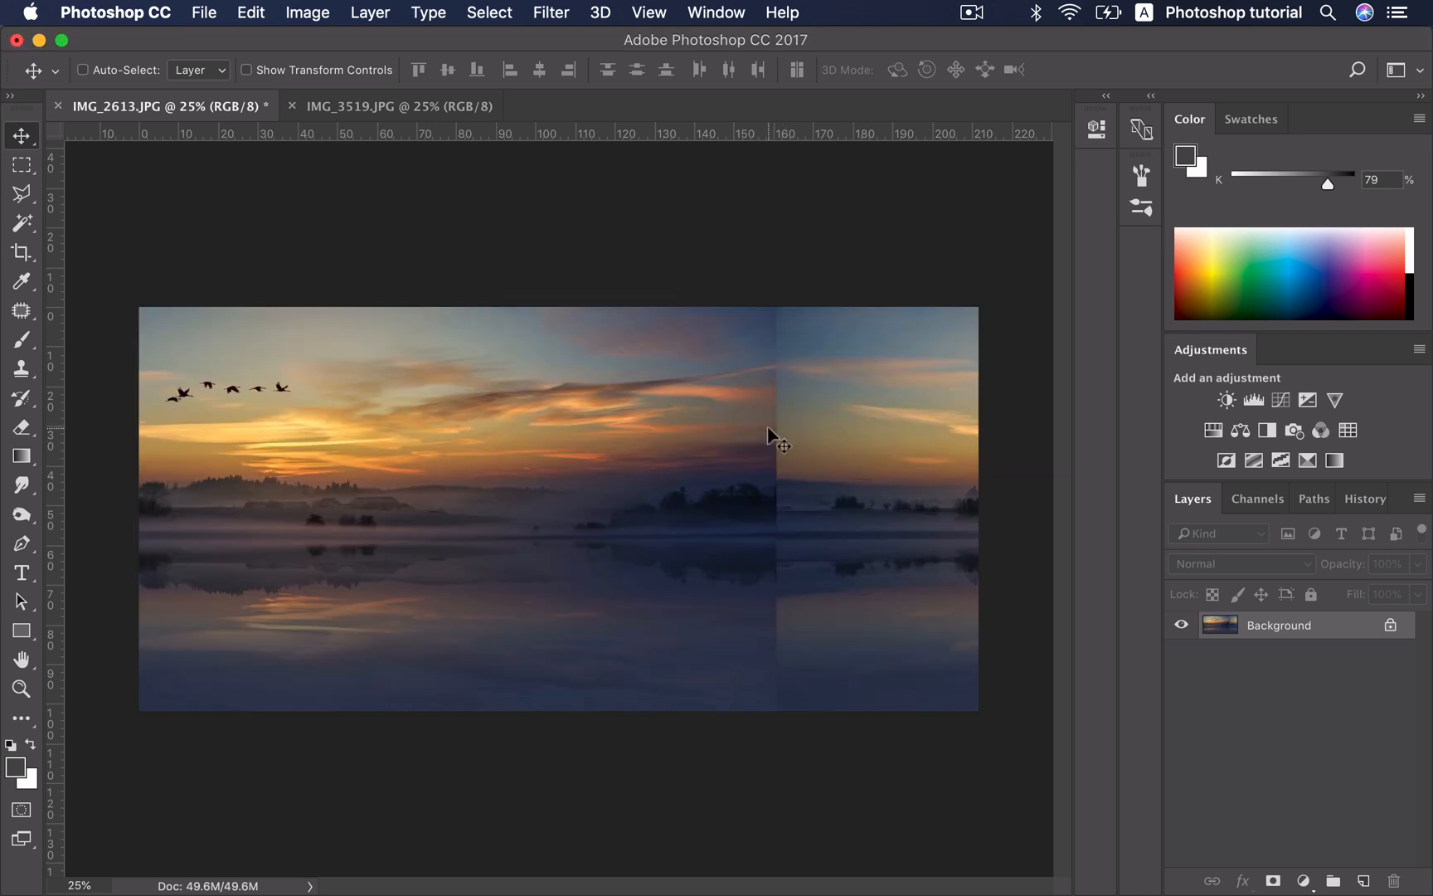
Patch the vertical seam through the sky down to the tree line with the Patch tool, and deselect
scroll(768, 428, up, 2)
key(j)
mouse_move(766, 270)
mouse_down()
mouse_move(745, 512)
mouse_move(796, 556)
mouse_move(827, 454)
mouse_move(827, 319)
mouse_move(754, 300)
mouse_move(751, 367)
mouse_move(782, 396)
mouse_move(835, 396)
mouse_move(866, 416)
mouse_up()
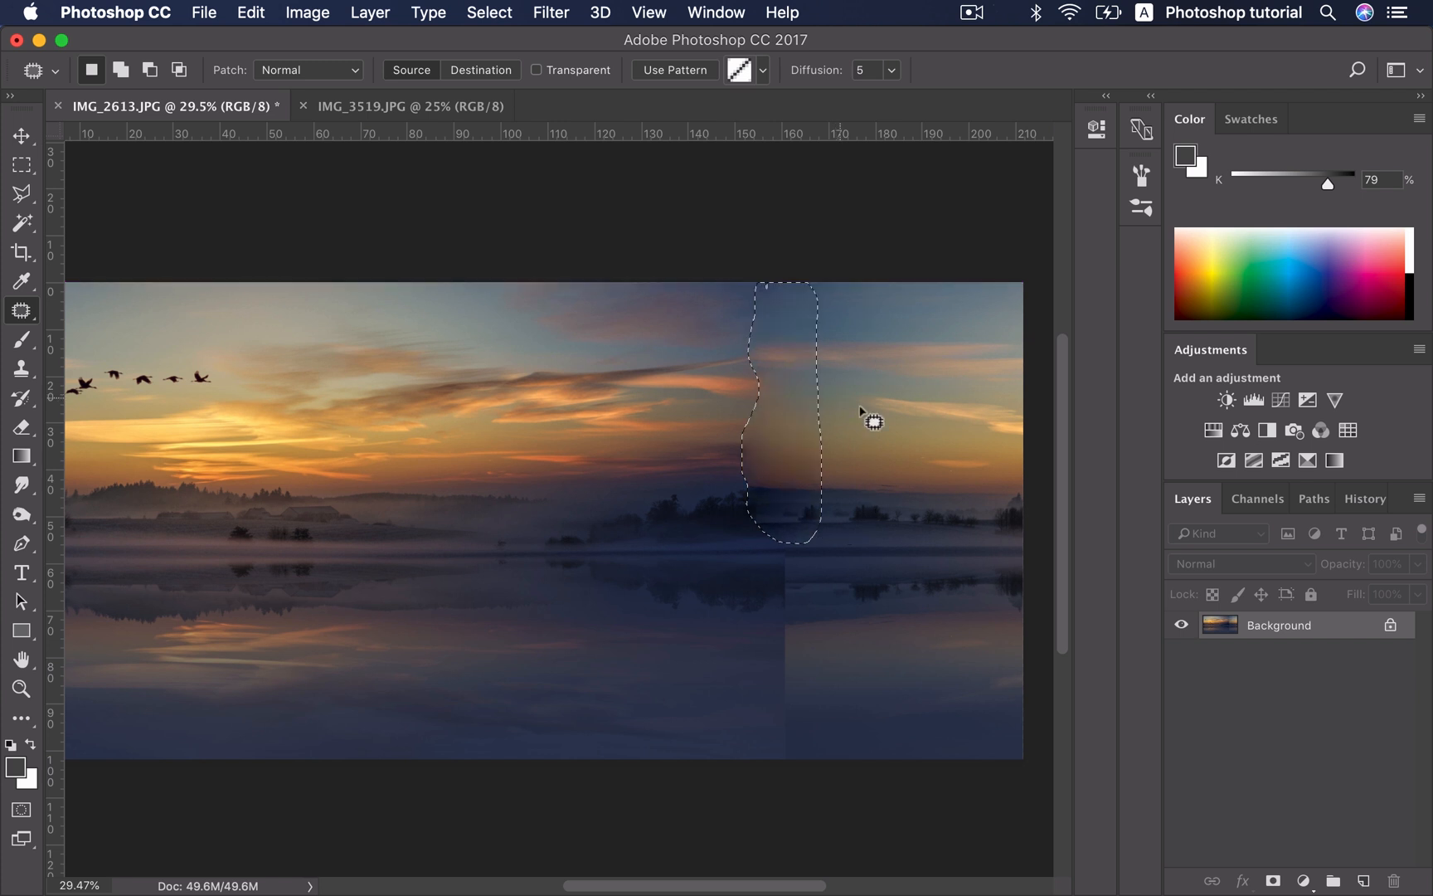
key(super+d)
Patch the vertical seam across the lake, including the remaining edge near the shoreline reflections
mouse_move(767, 516)
mouse_down()
mouse_move(747, 720)
mouse_move(779, 763)
mouse_move(830, 675)
mouse_move(828, 578)
mouse_move(771, 517)
mouse_up()
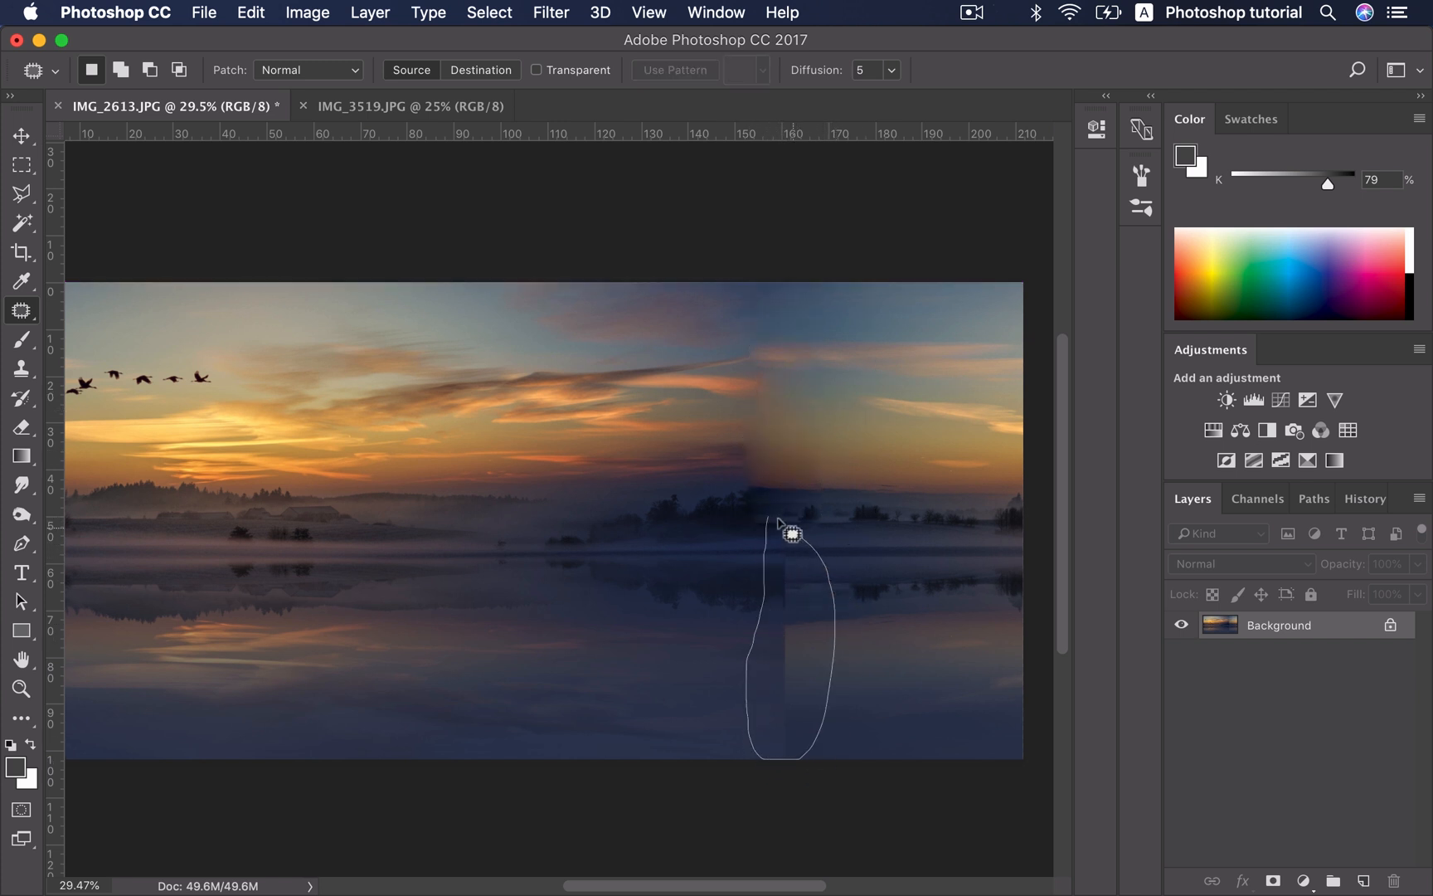
drag(799, 616, 746, 617)
click(853, 616)
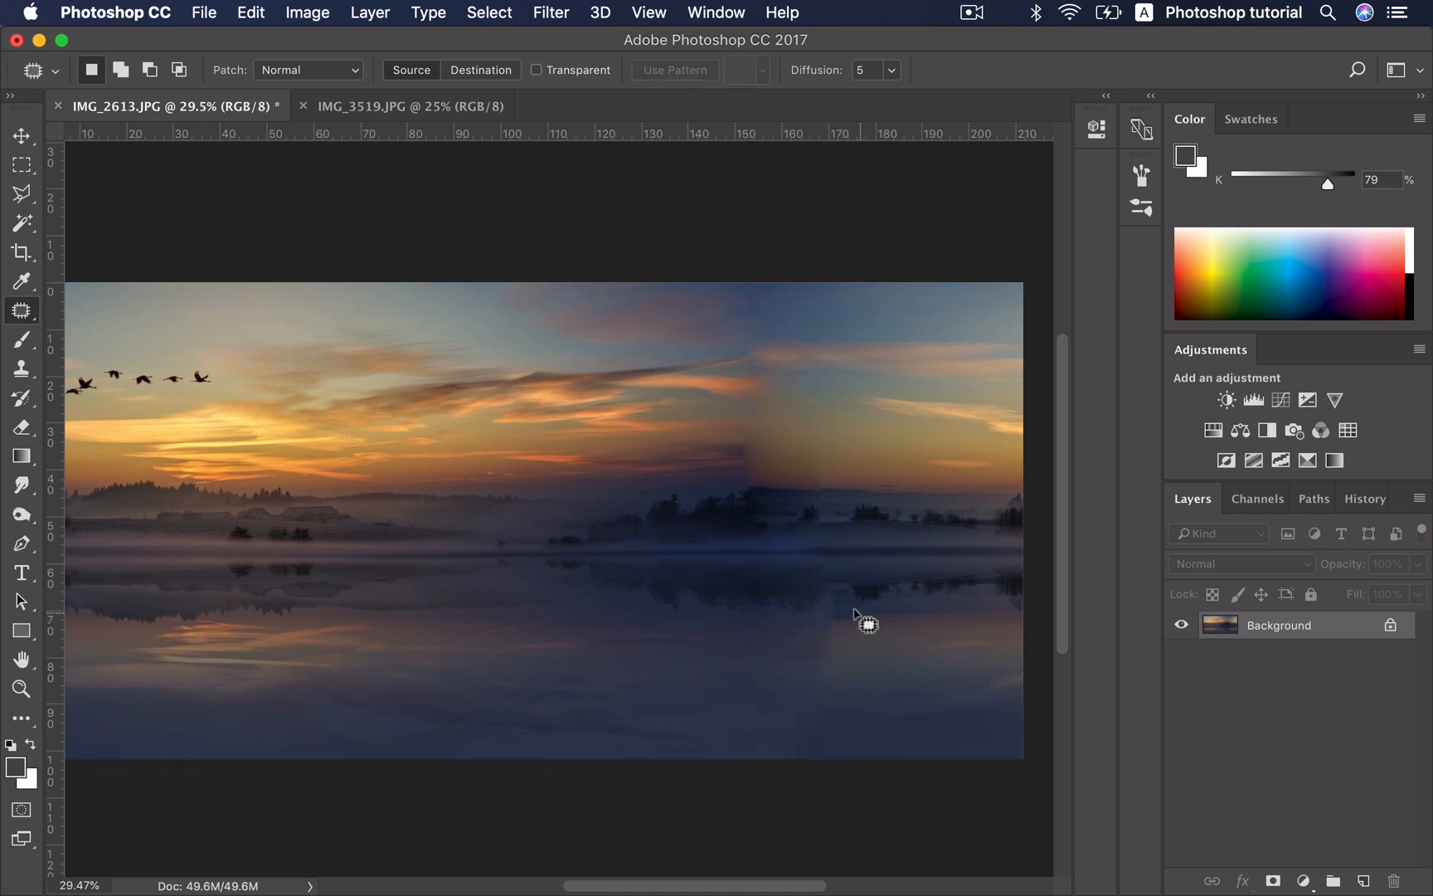
mouse_move(821, 587)
mouse_down()
mouse_move(845, 640)
mouse_move(832, 587)
mouse_up()
drag(832, 632, 794, 629)
click(887, 643)
Blend the dark seam remnants in the sky just above the horizon with several patches
mouse_move(719, 426)
mouse_down()
mouse_move(716, 467)
mouse_move(758, 477)
mouse_move(808, 475)
mouse_move(811, 432)
mouse_move(763, 432)
mouse_move(850, 446)
mouse_move(673, 460)
mouse_up()
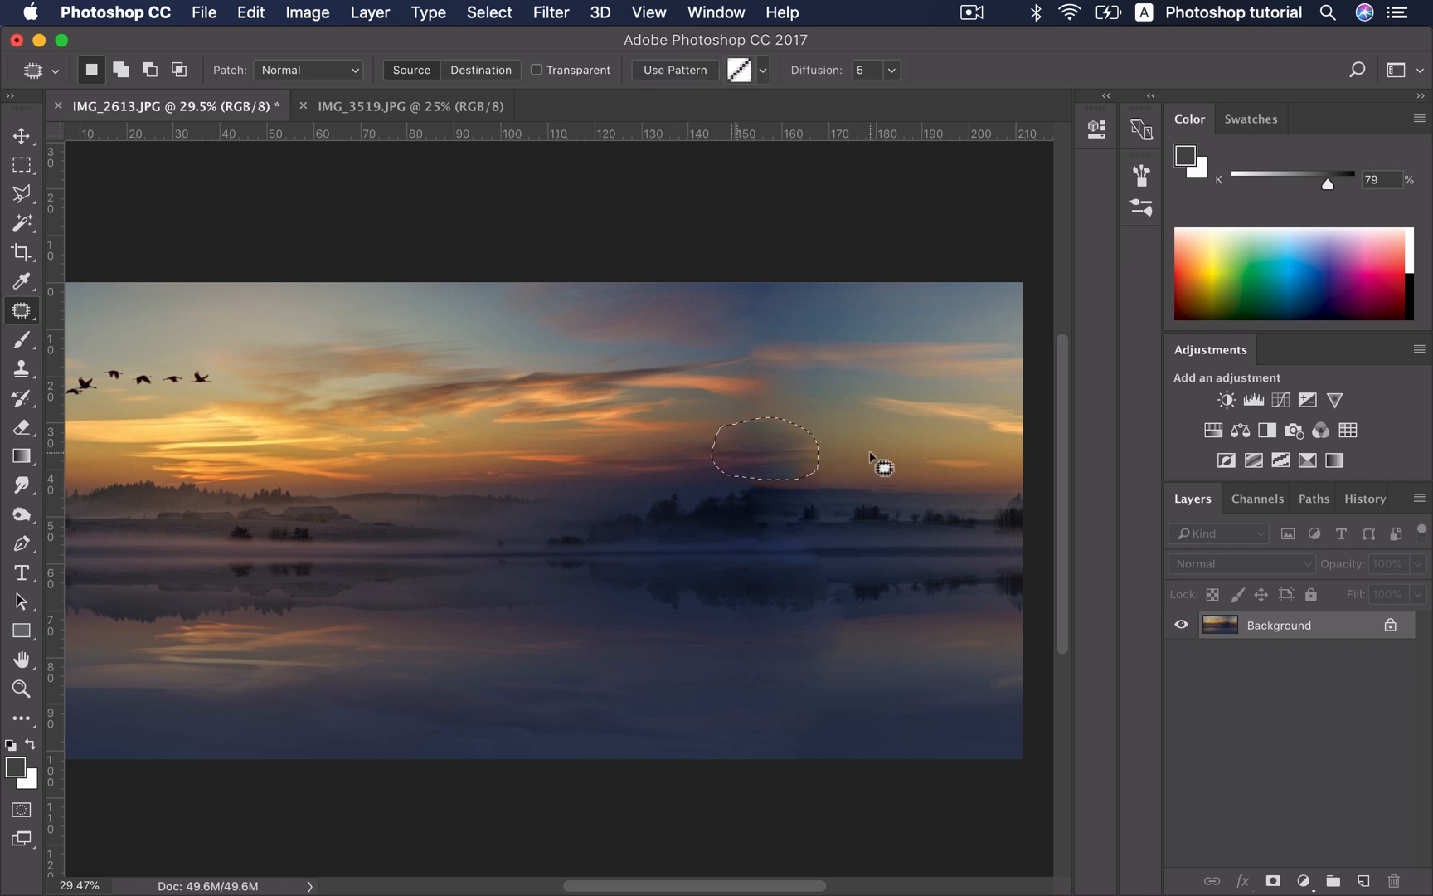
click(825, 457)
mouse_move(745, 413)
mouse_down()
mouse_move(723, 462)
mouse_move(810, 489)
mouse_move(777, 448)
mouse_move(742, 458)
mouse_move(748, 440)
mouse_up()
click(917, 433)
drag(742, 443, 817, 429)
click(816, 428)
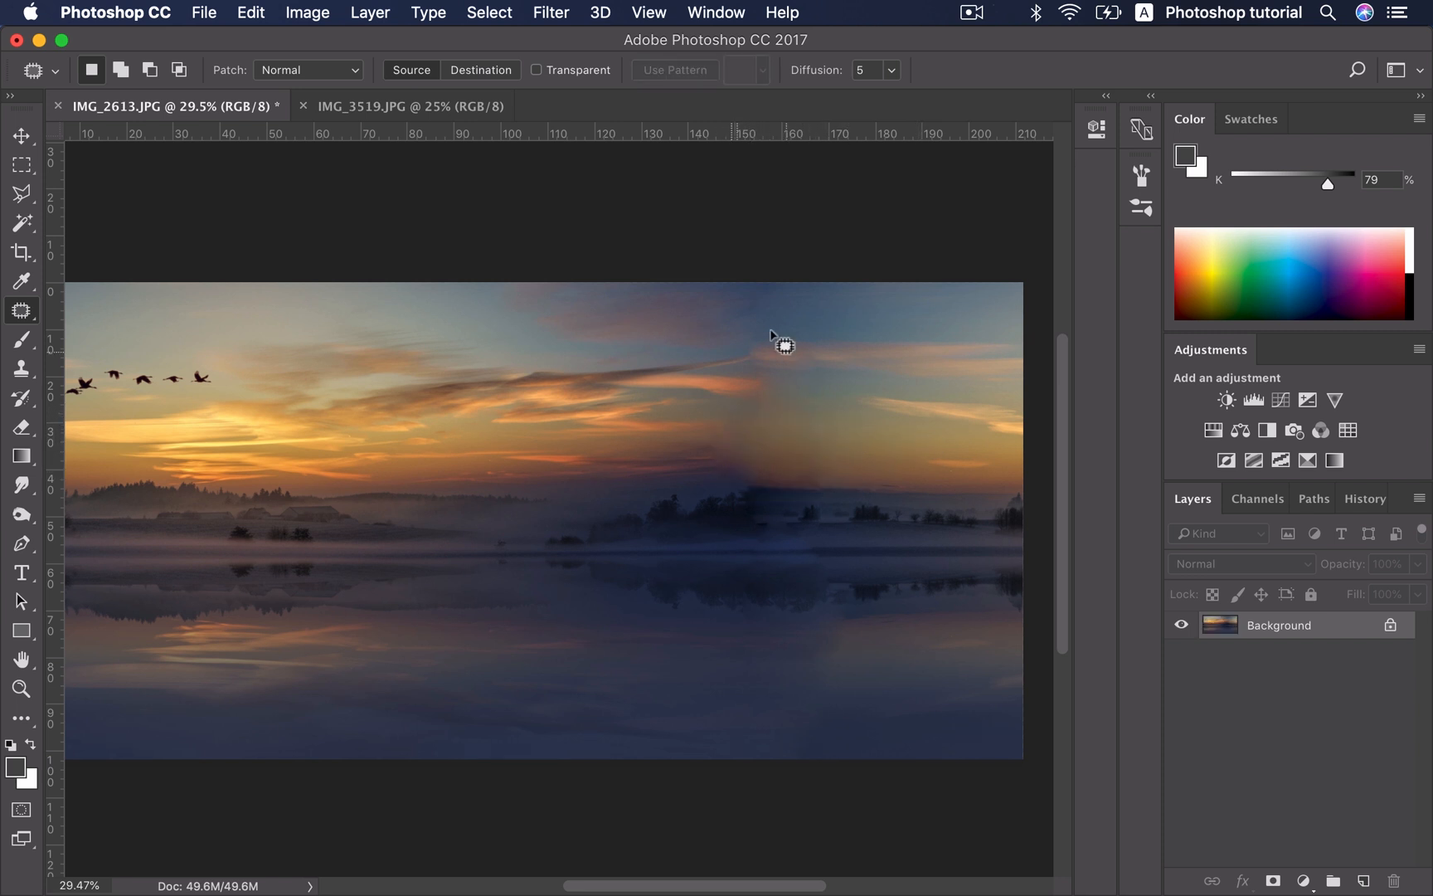
Patch the remaining seam in the upper sky, around the pink clouds and along the image's top edge
mouse_move(733, 351)
mouse_down()
mouse_move(780, 336)
mouse_move(773, 309)
mouse_move(799, 307)
mouse_move(788, 282)
mouse_up()
click(857, 329)
drag(782, 294, 823, 300)
click(861, 311)
scroll(653, 519, down, 5)
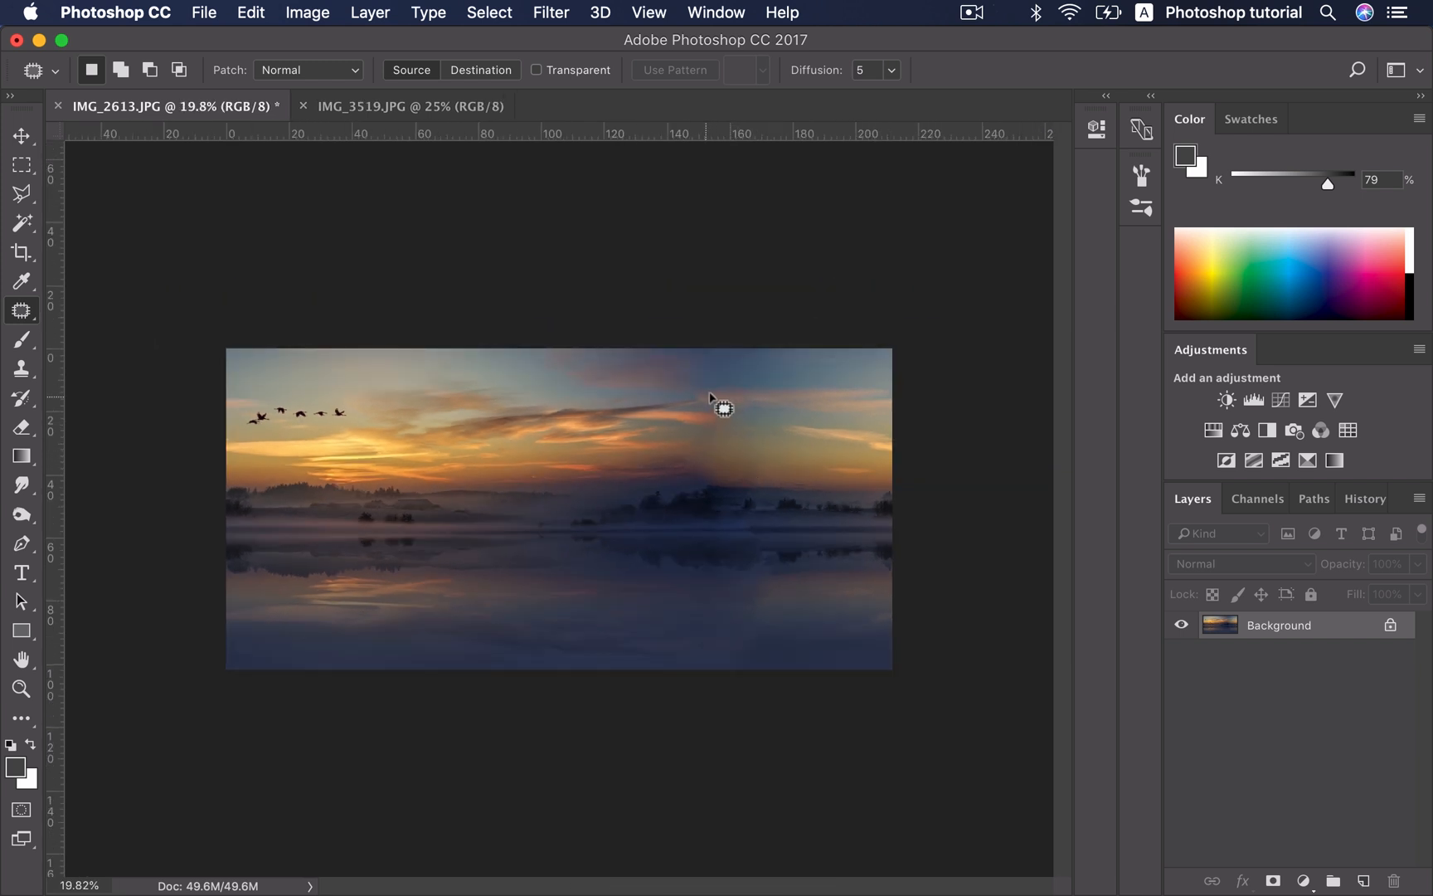
Resize the image to a 2887 px square with width and height unlinked
key(v)
click(305, 13)
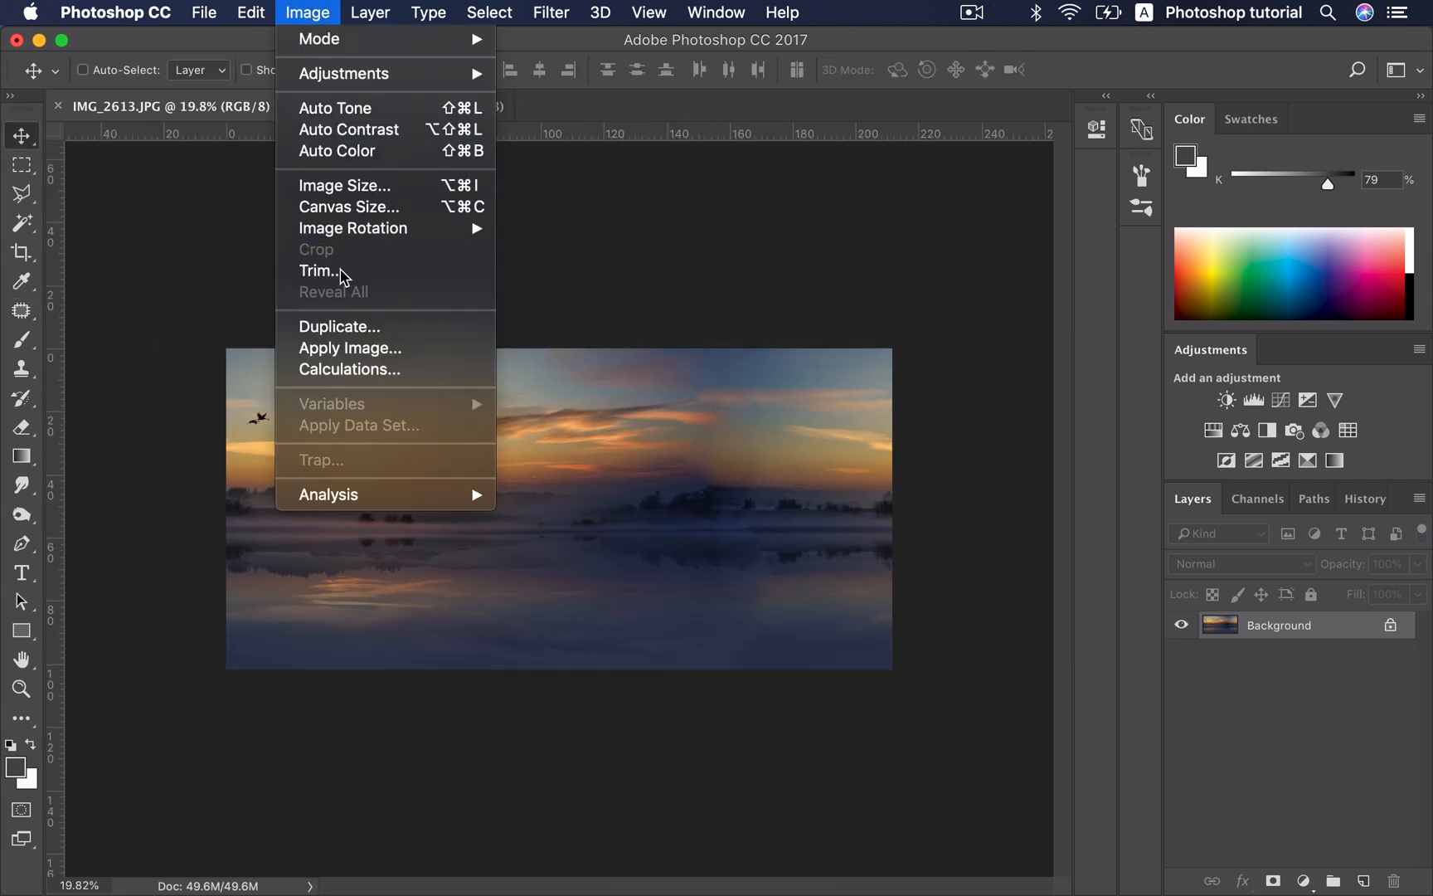
click(344, 185)
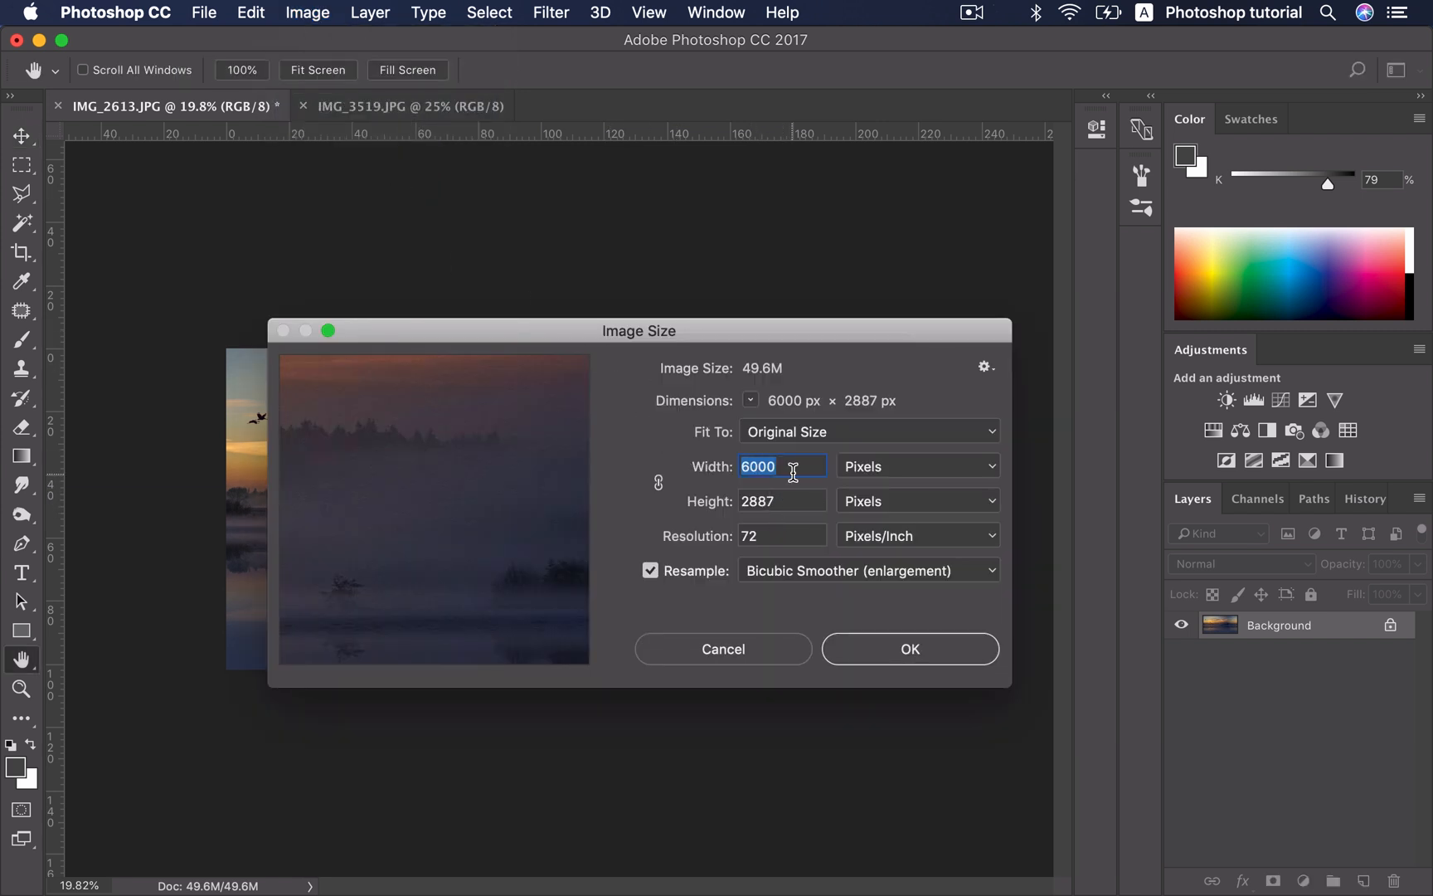
text(2887)
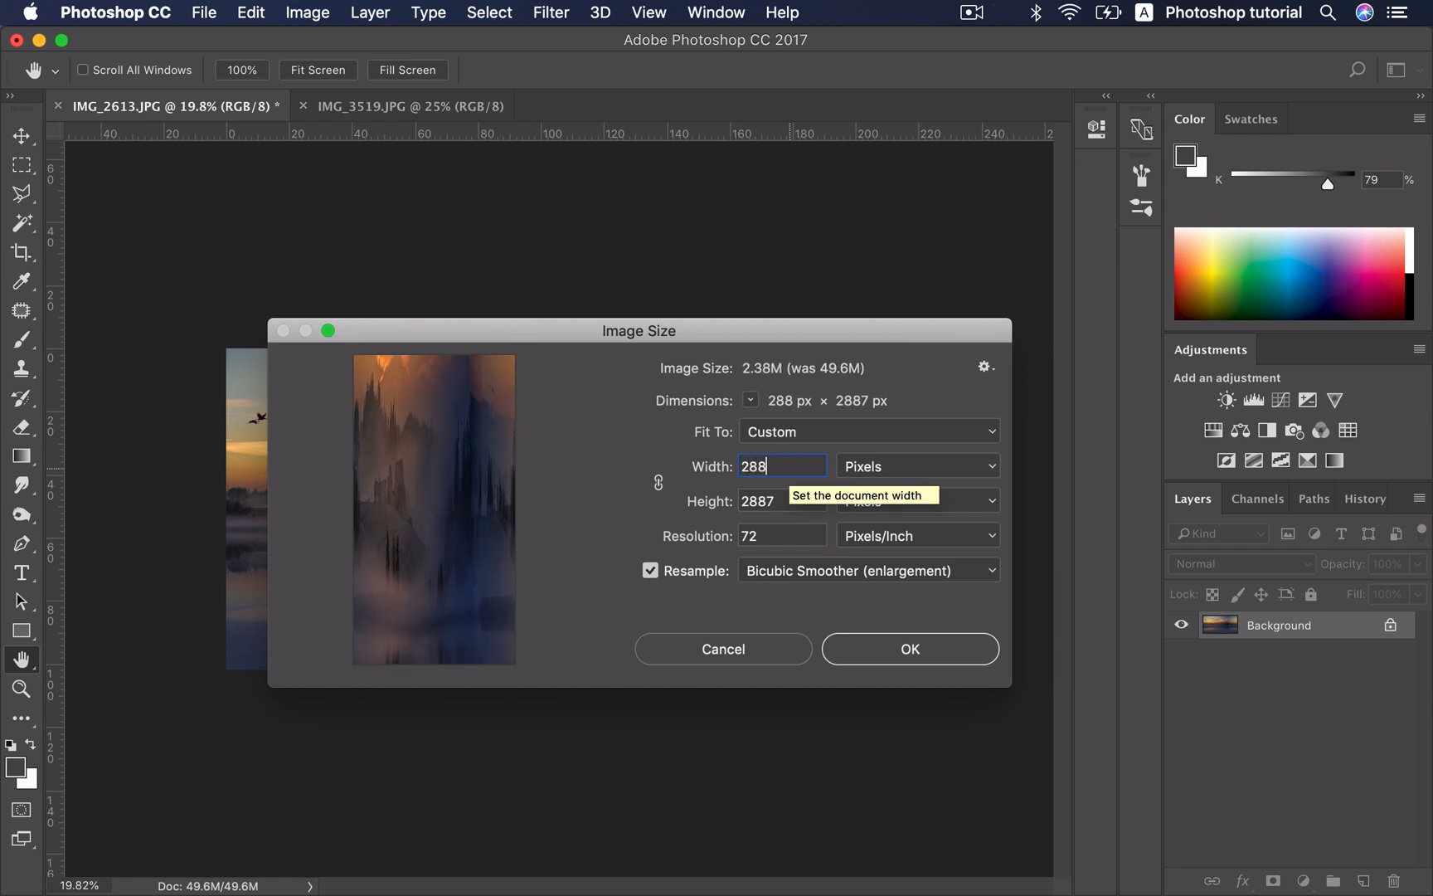
click(875, 651)
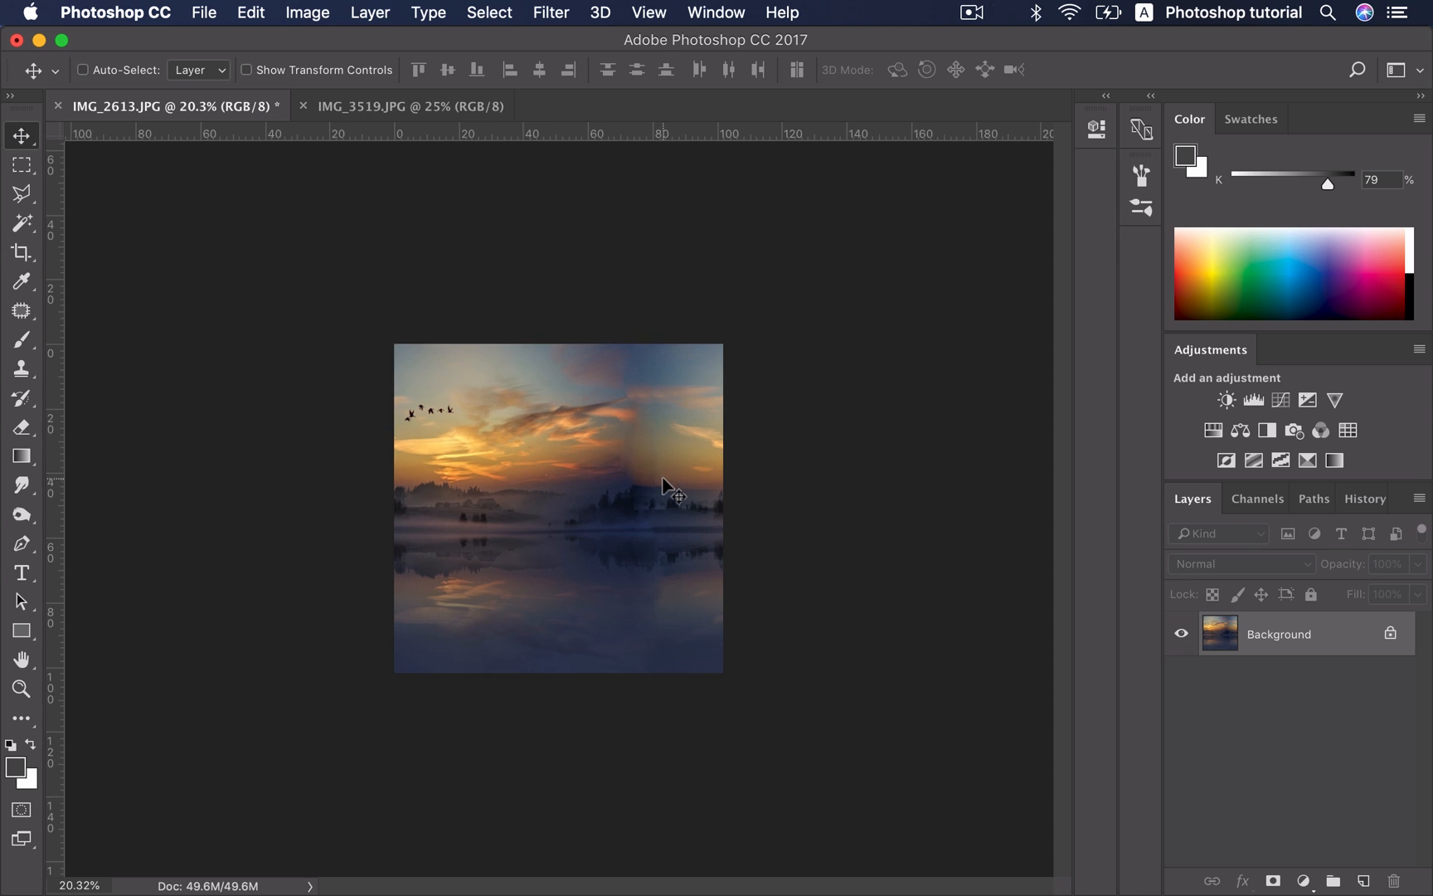
Duplicate the background layer and apply the Polar Coordinates filter to the copy with Rectangular to Polar
key(super+j)
click(553, 14)
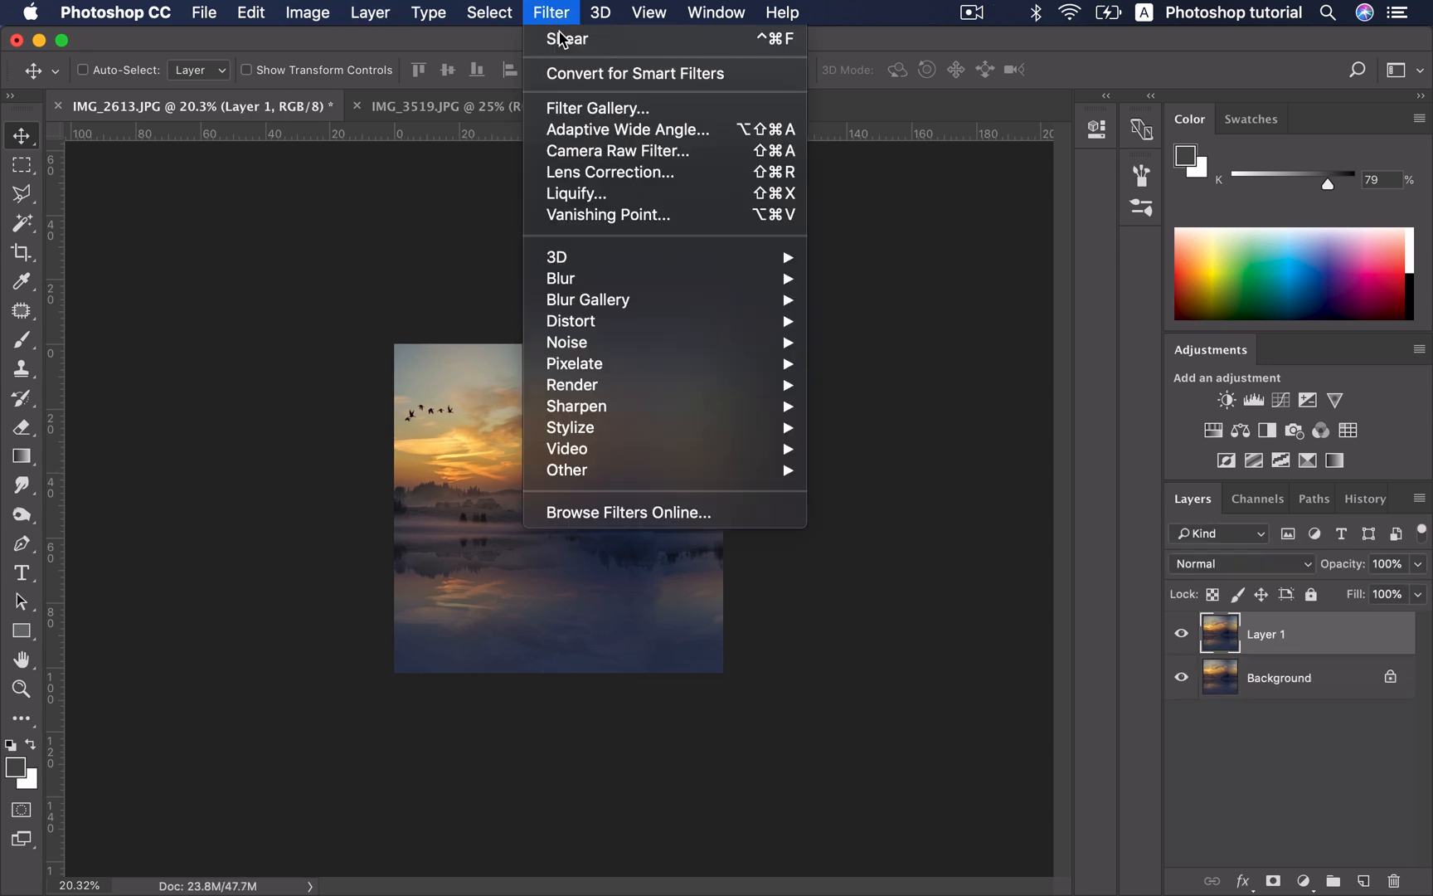
mouse_move(717, 321)
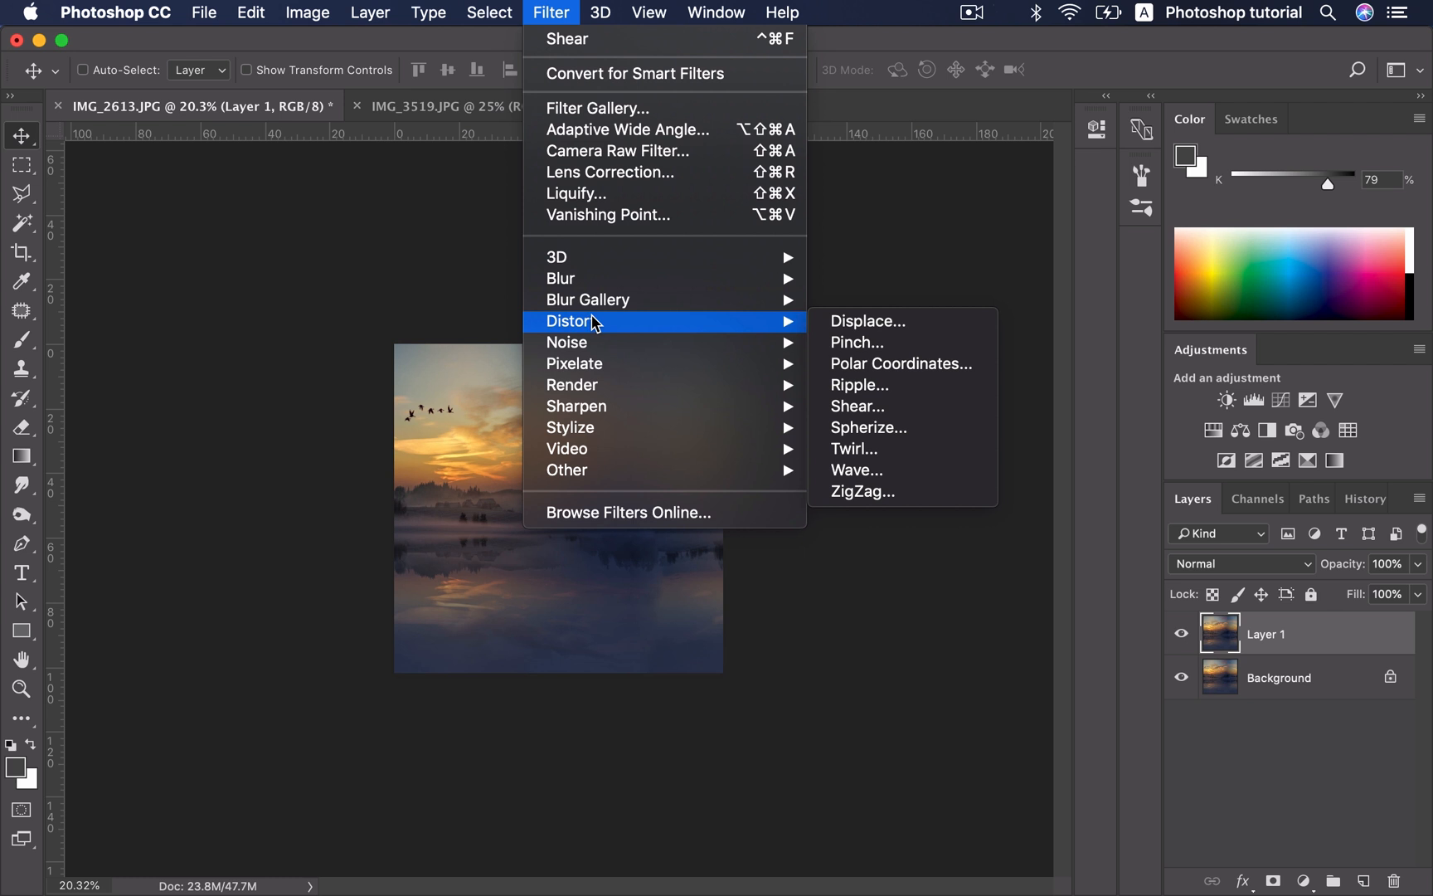
click(899, 371)
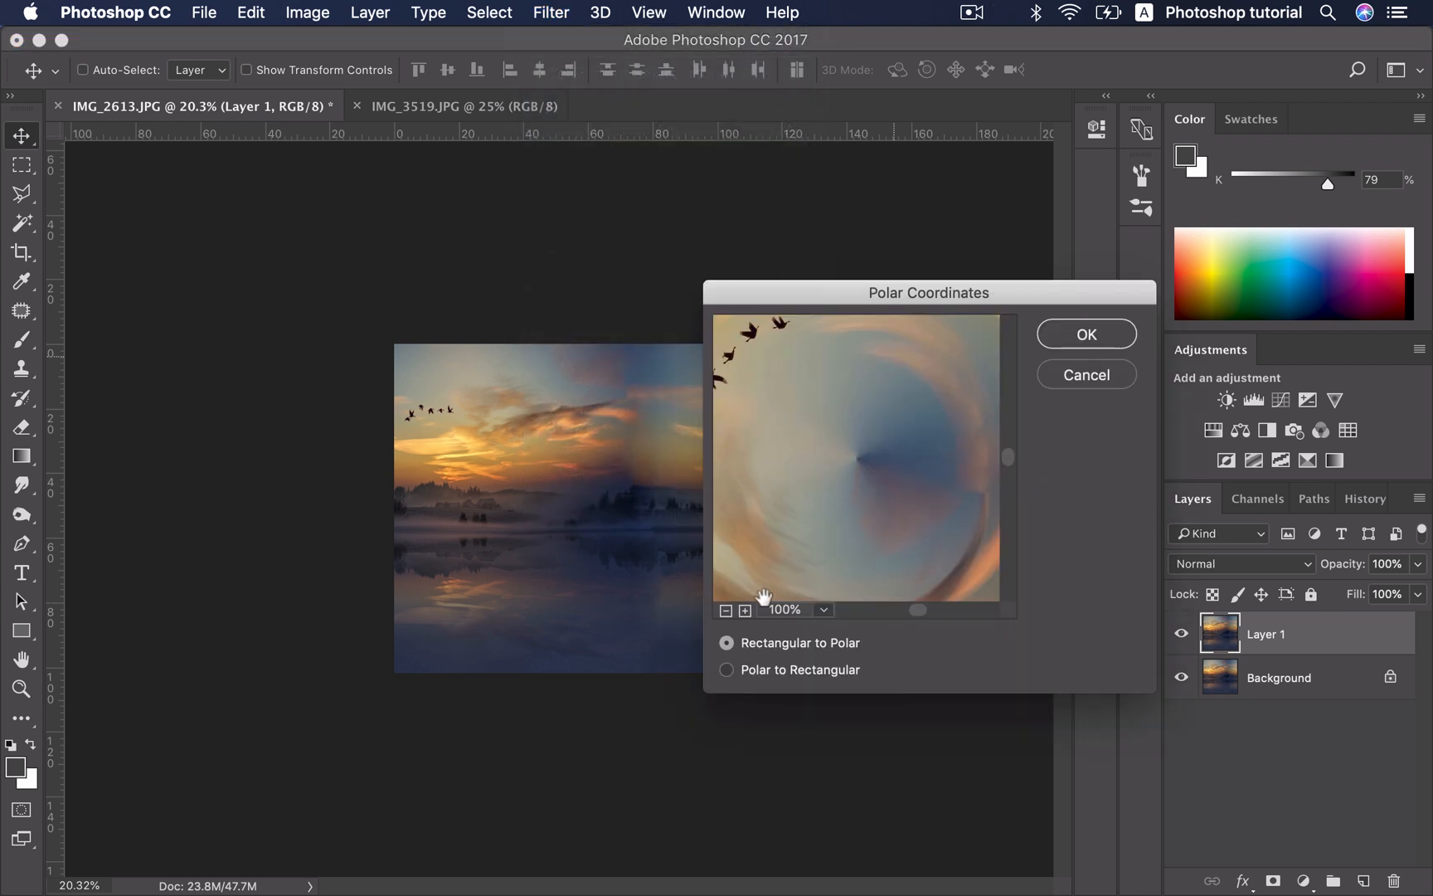
click(725, 611)
click(723, 612)
click(723, 611)
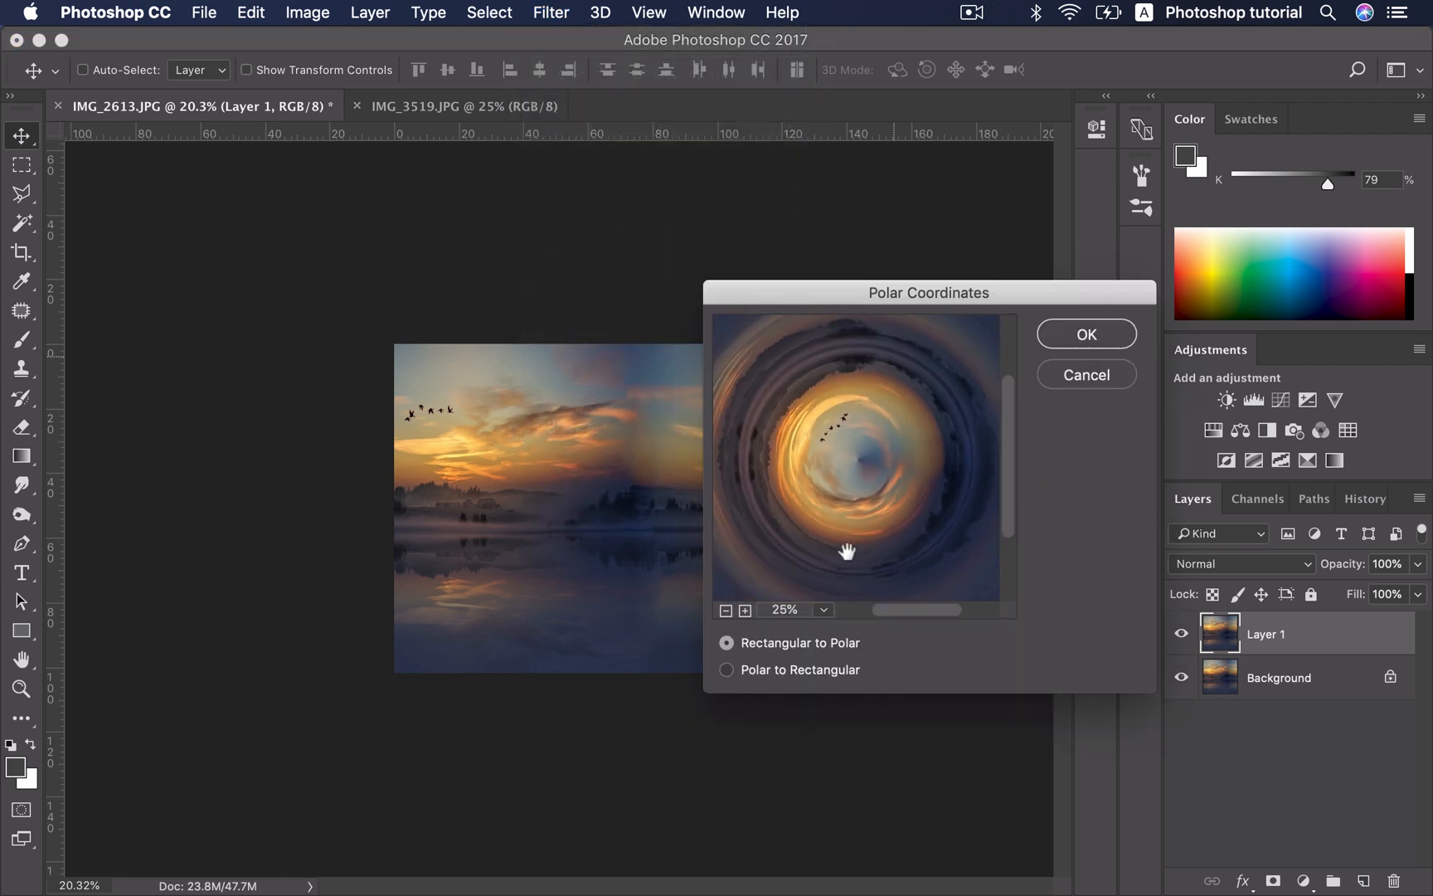
click(1086, 335)
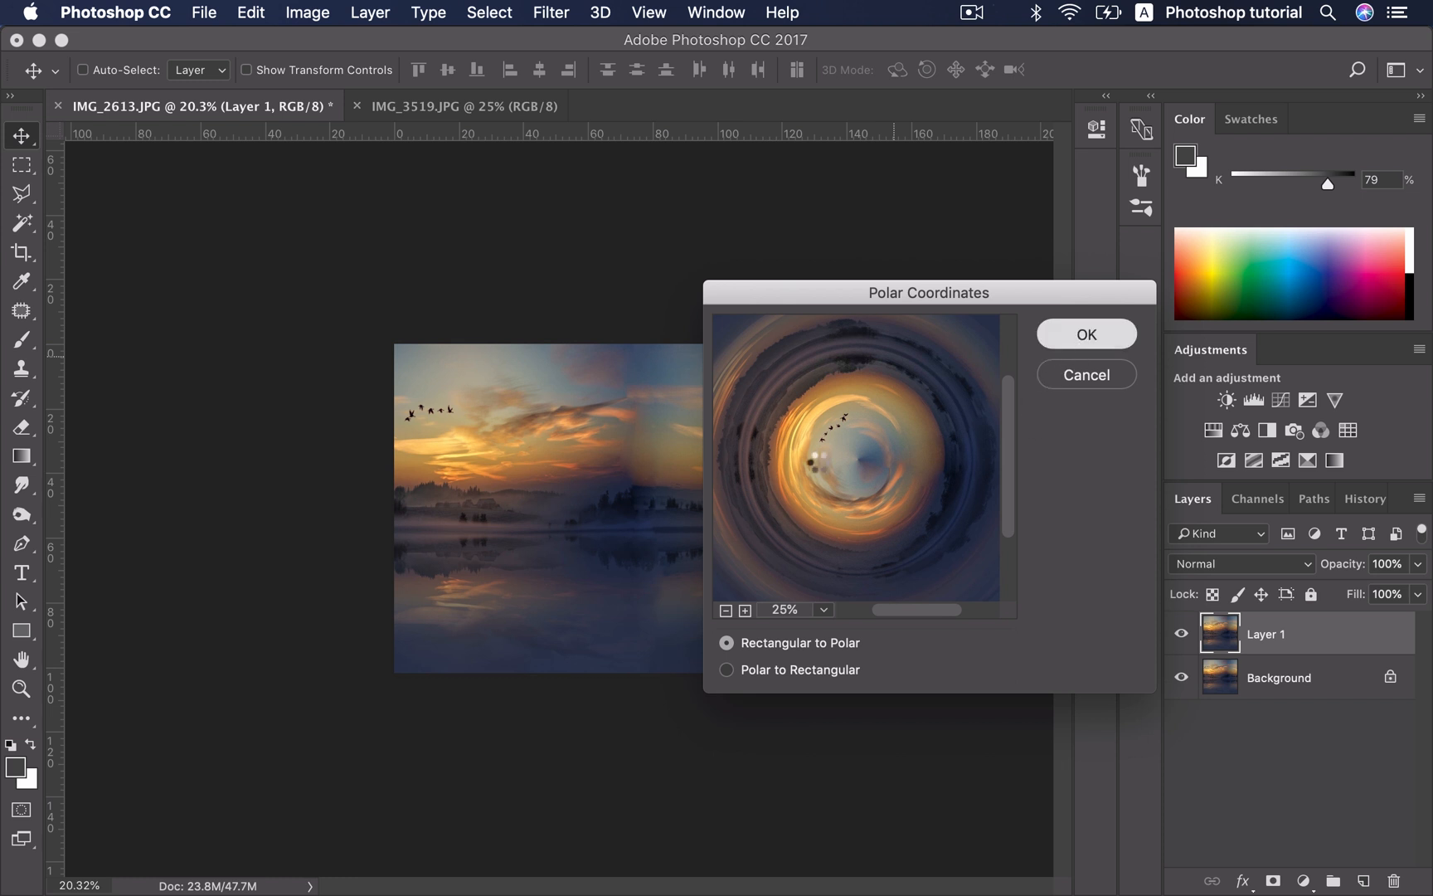
Rotate the polar layer about a quarter turn clockwise with Free Transform
scroll(663, 514, up, 1)
scroll(663, 514, up, 1)
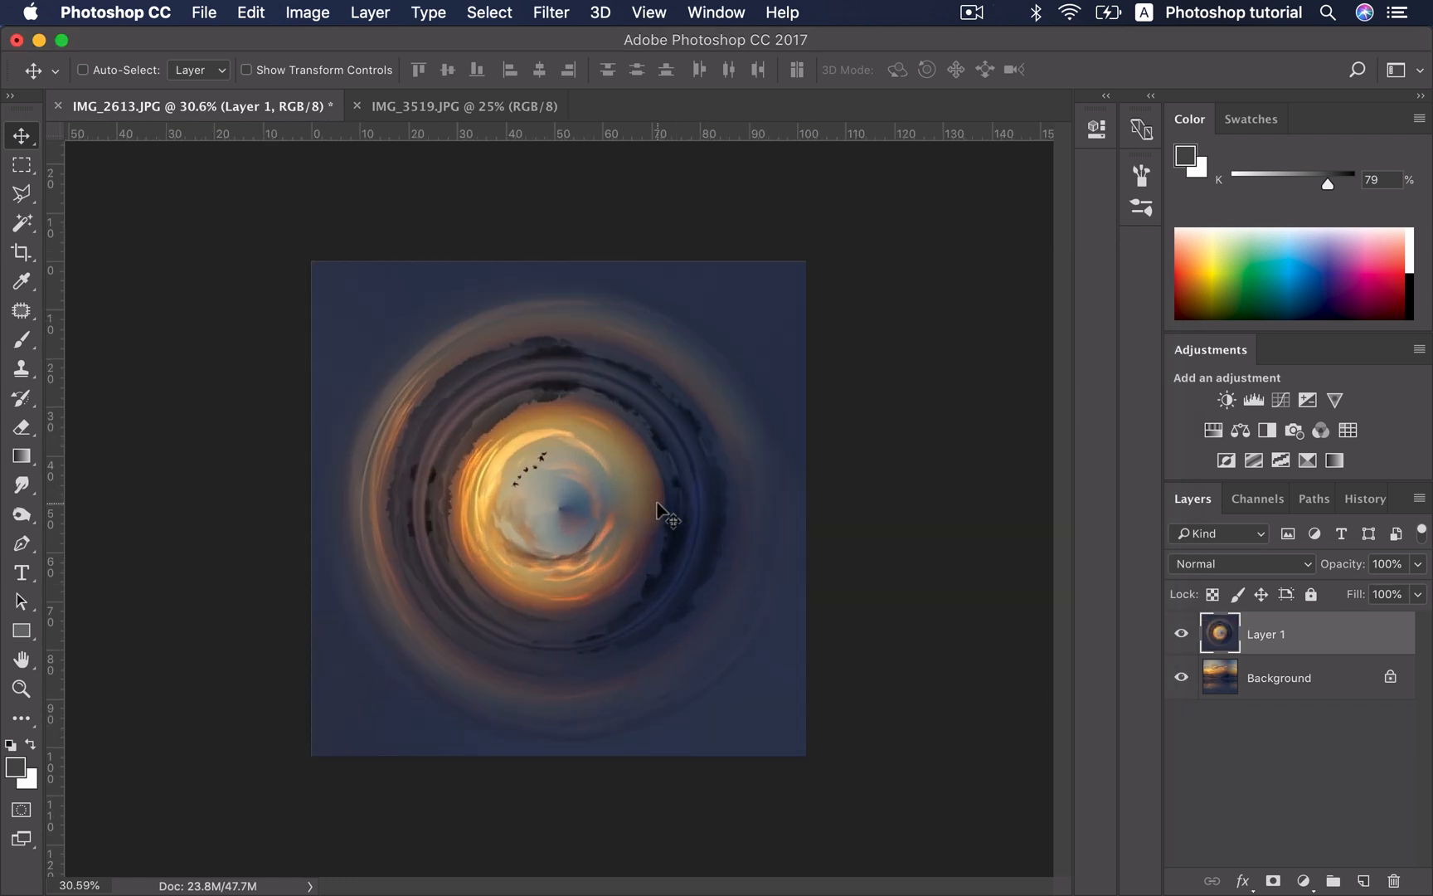
key(super+t)
drag(864, 352, 672, 705)
key(Return)
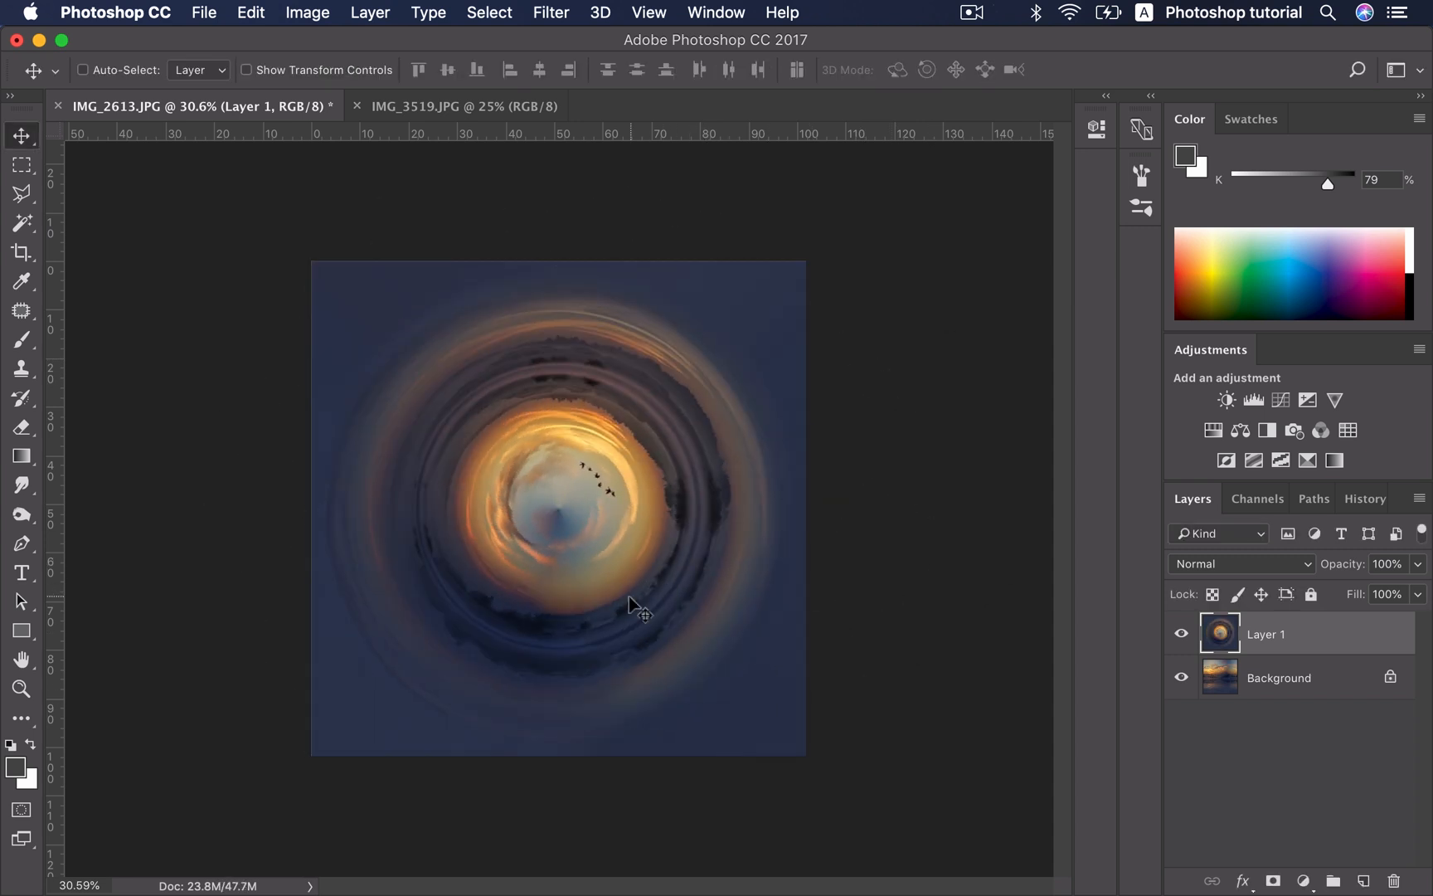
scroll(629, 596, up, 5)
scroll(622, 585, down, 3)
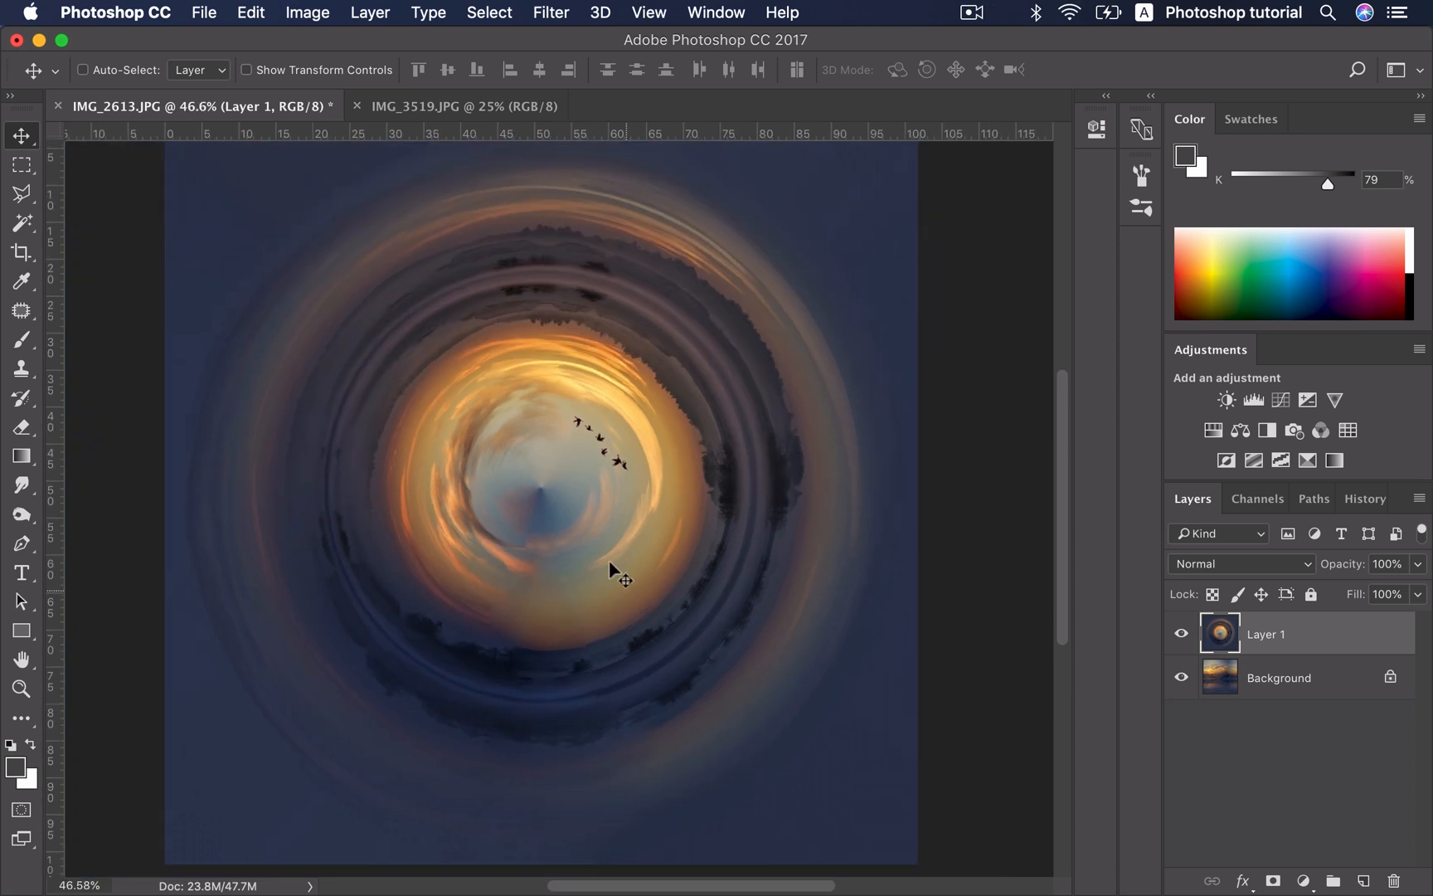
Switch to the dancer photo IMG_3519.JPG and activate the Magic Wand tool
click(391, 116)
key(w)
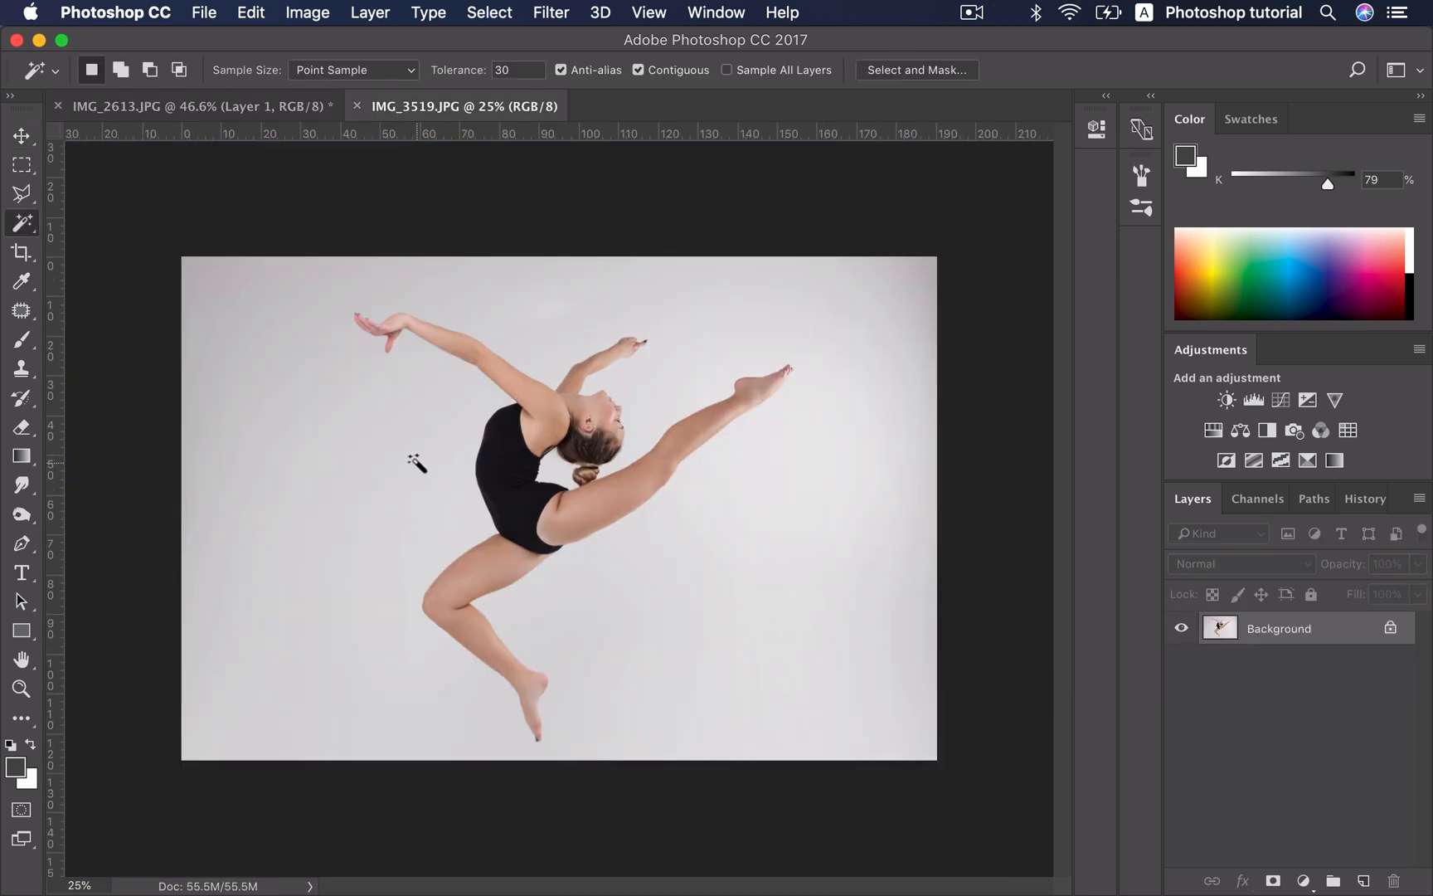
click(416, 531)
shift+click(223, 294)
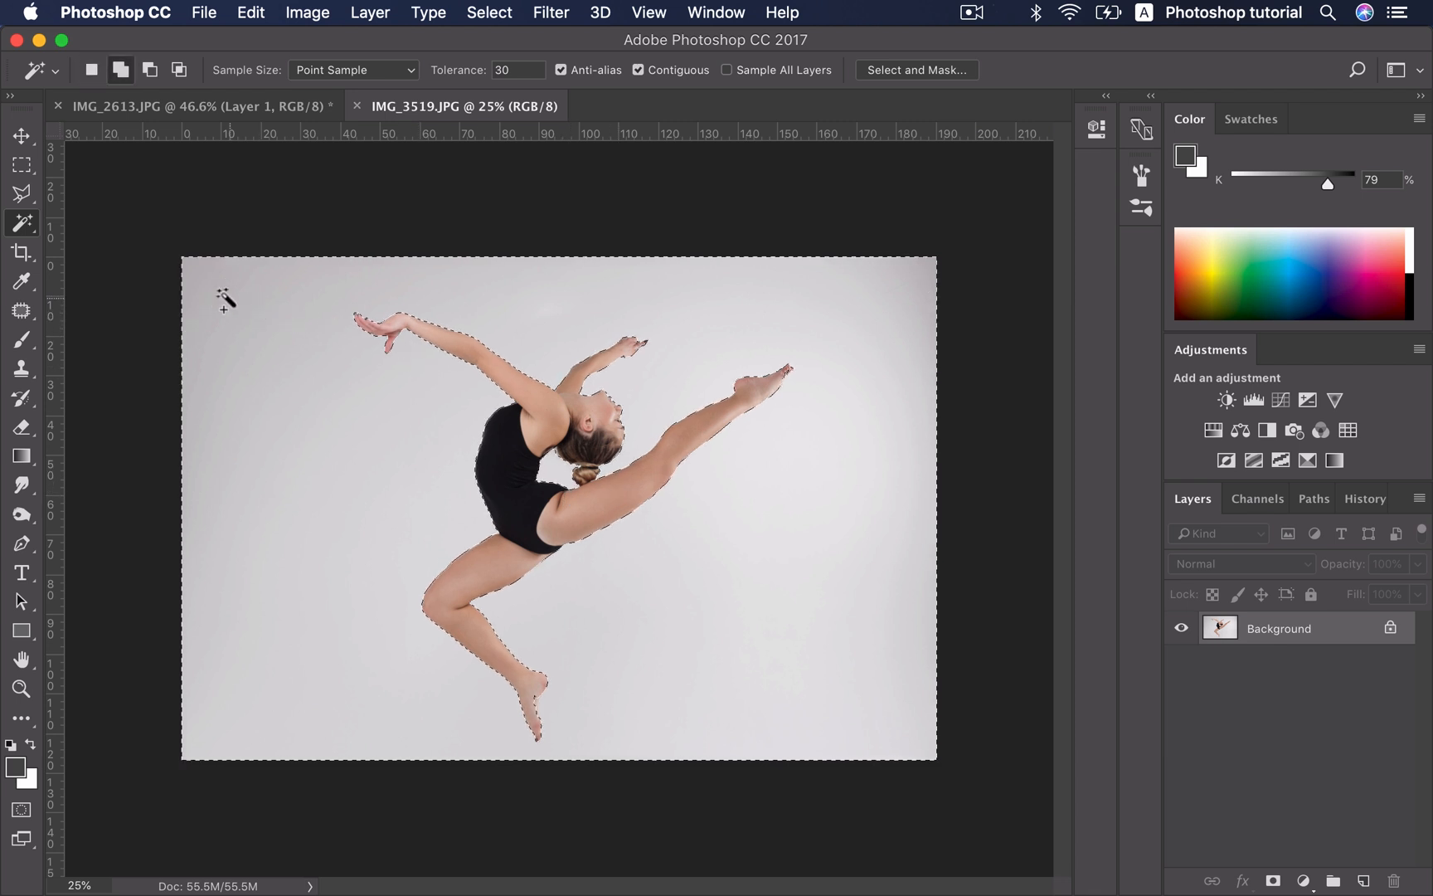
scroll(573, 738, up, 3)
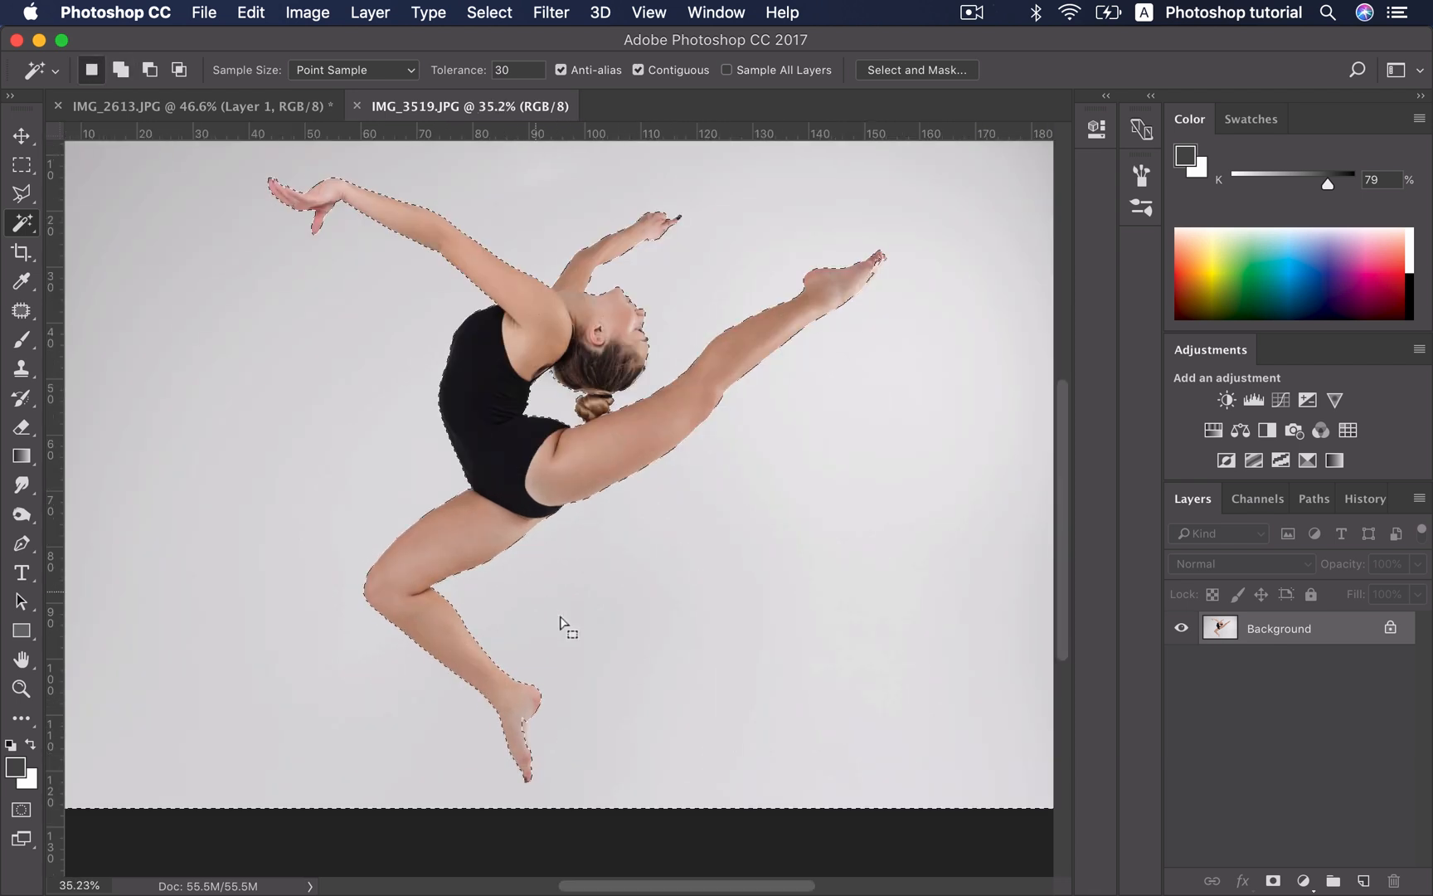
key(alt)
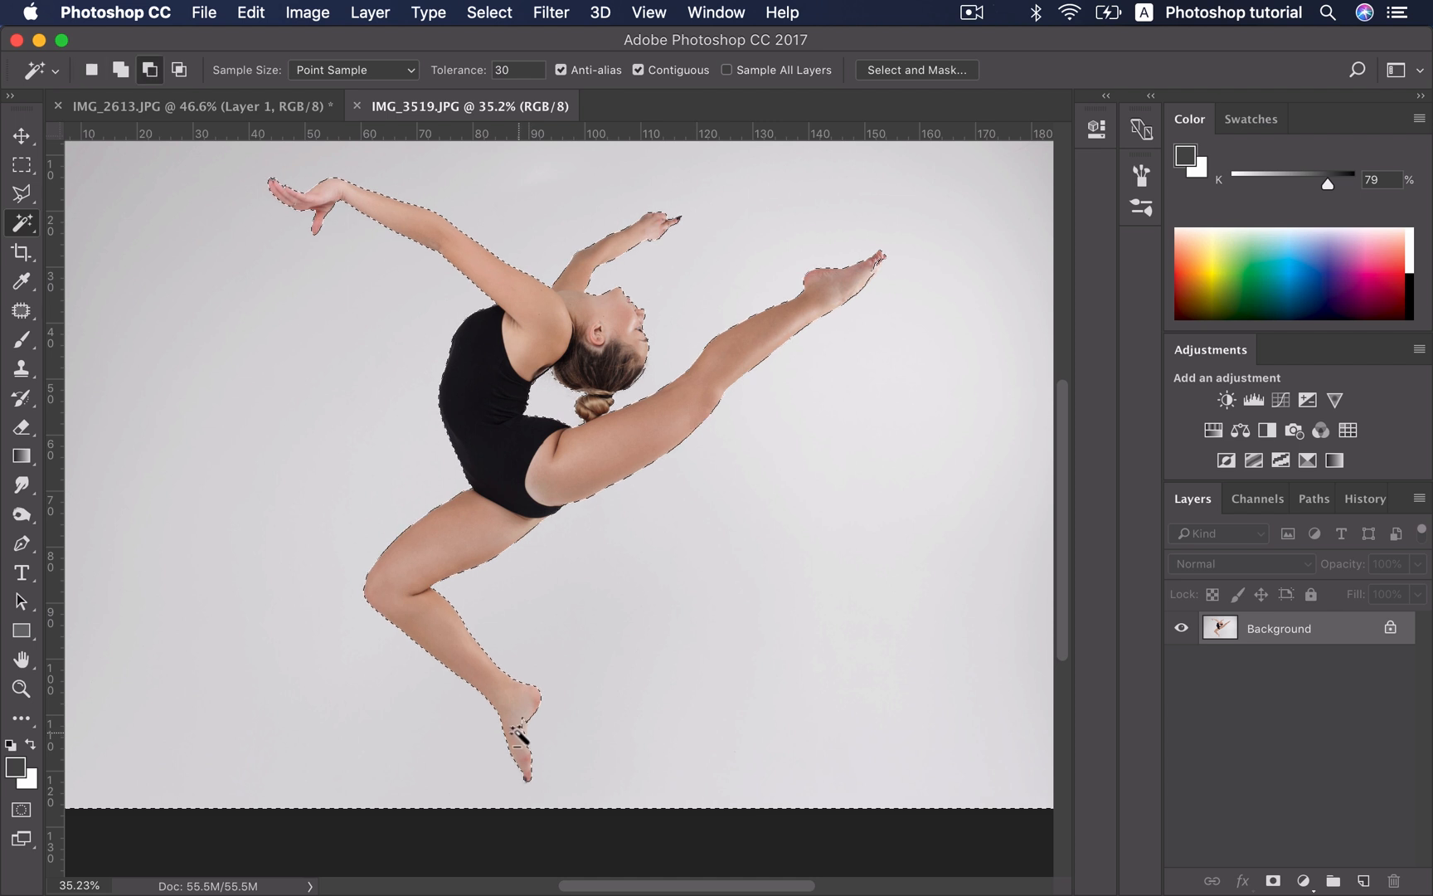
alt+click(531, 749)
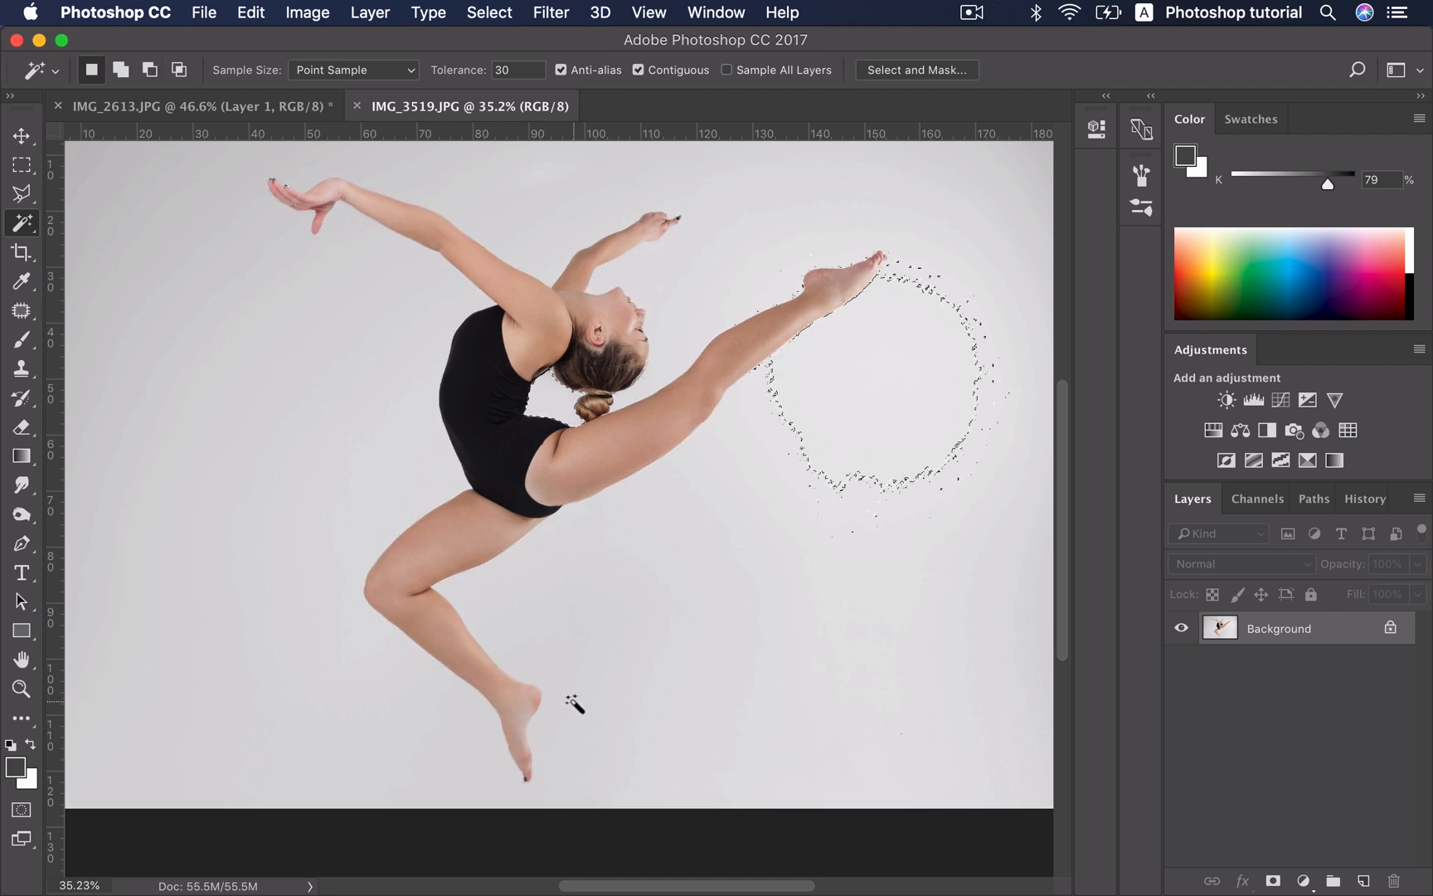
key(super+d)
Select the whole grey studio background using a Magic Wand tolerance of 20, and invert the selection onto the dancer
scroll(721, 531, down, 3)
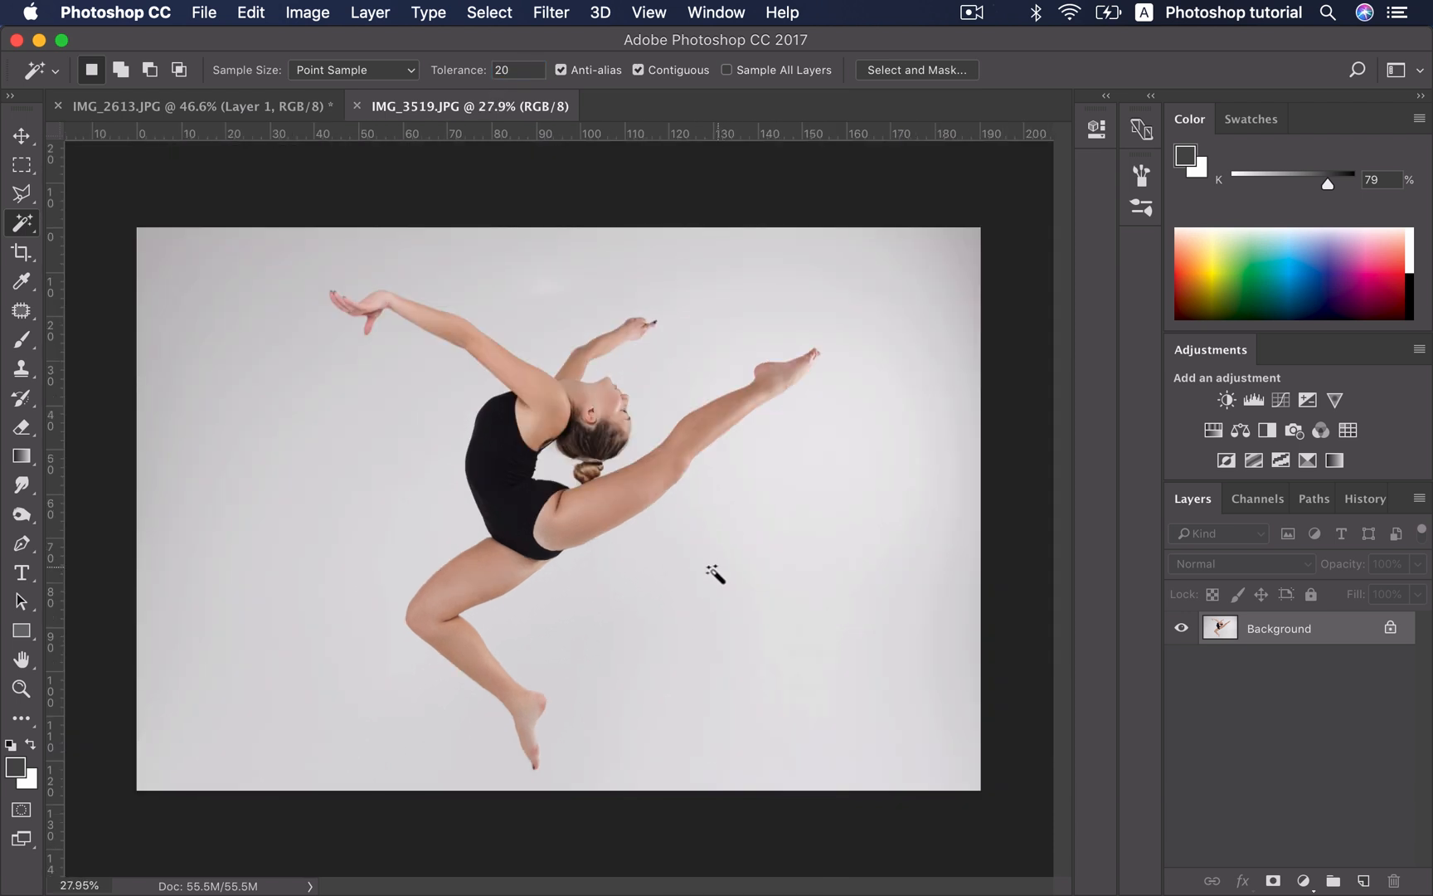
click(715, 574)
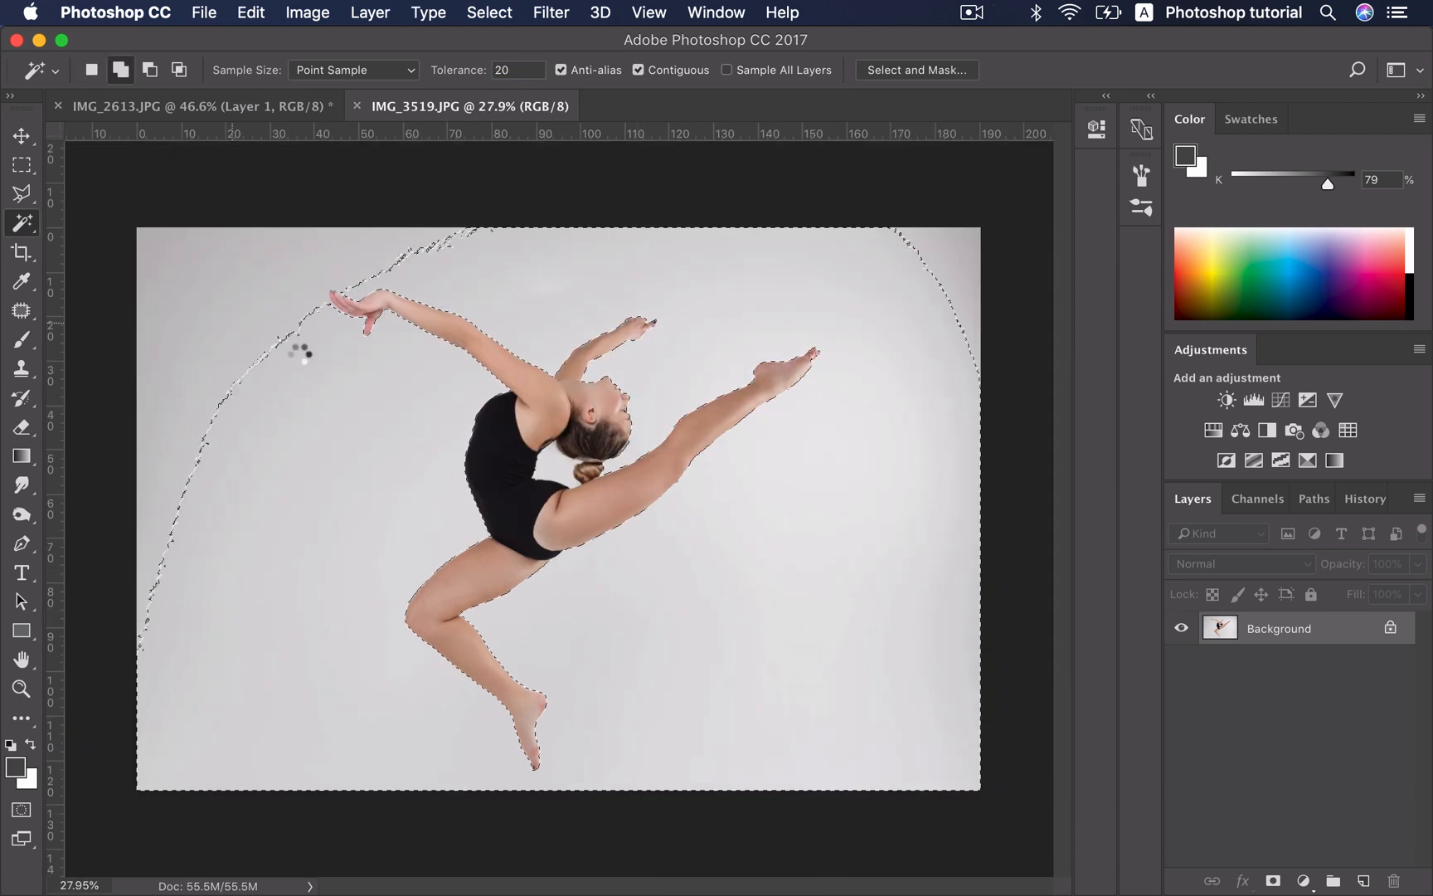
shift+click(303, 320)
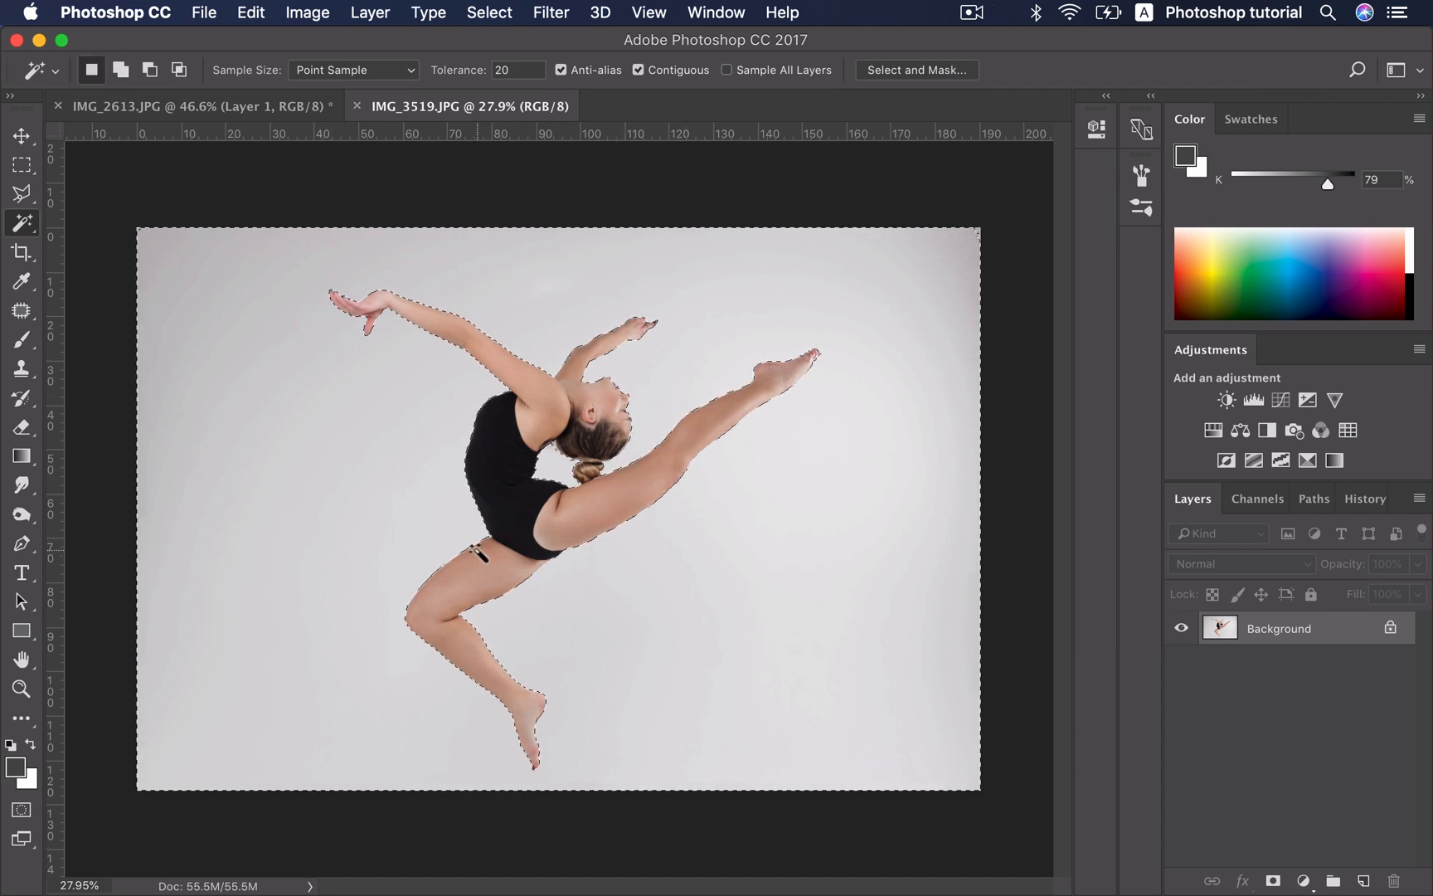
key(super+shift+i)
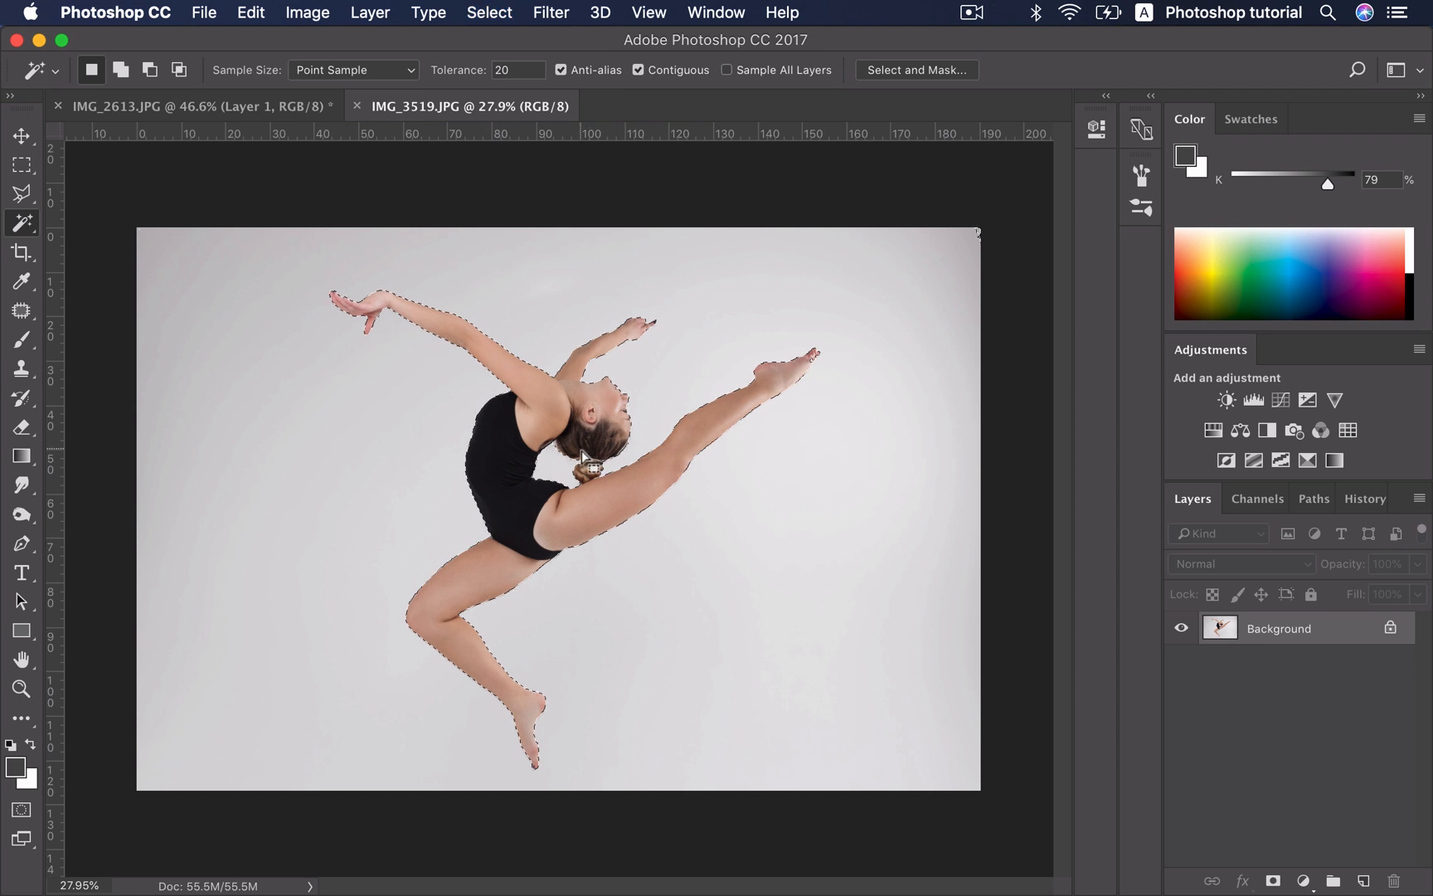
Refine the dancer's selection in Select and Mask with Radius 1 px and Decontaminate Colors, outputting to New Layer with Layer Mask
click(897, 73)
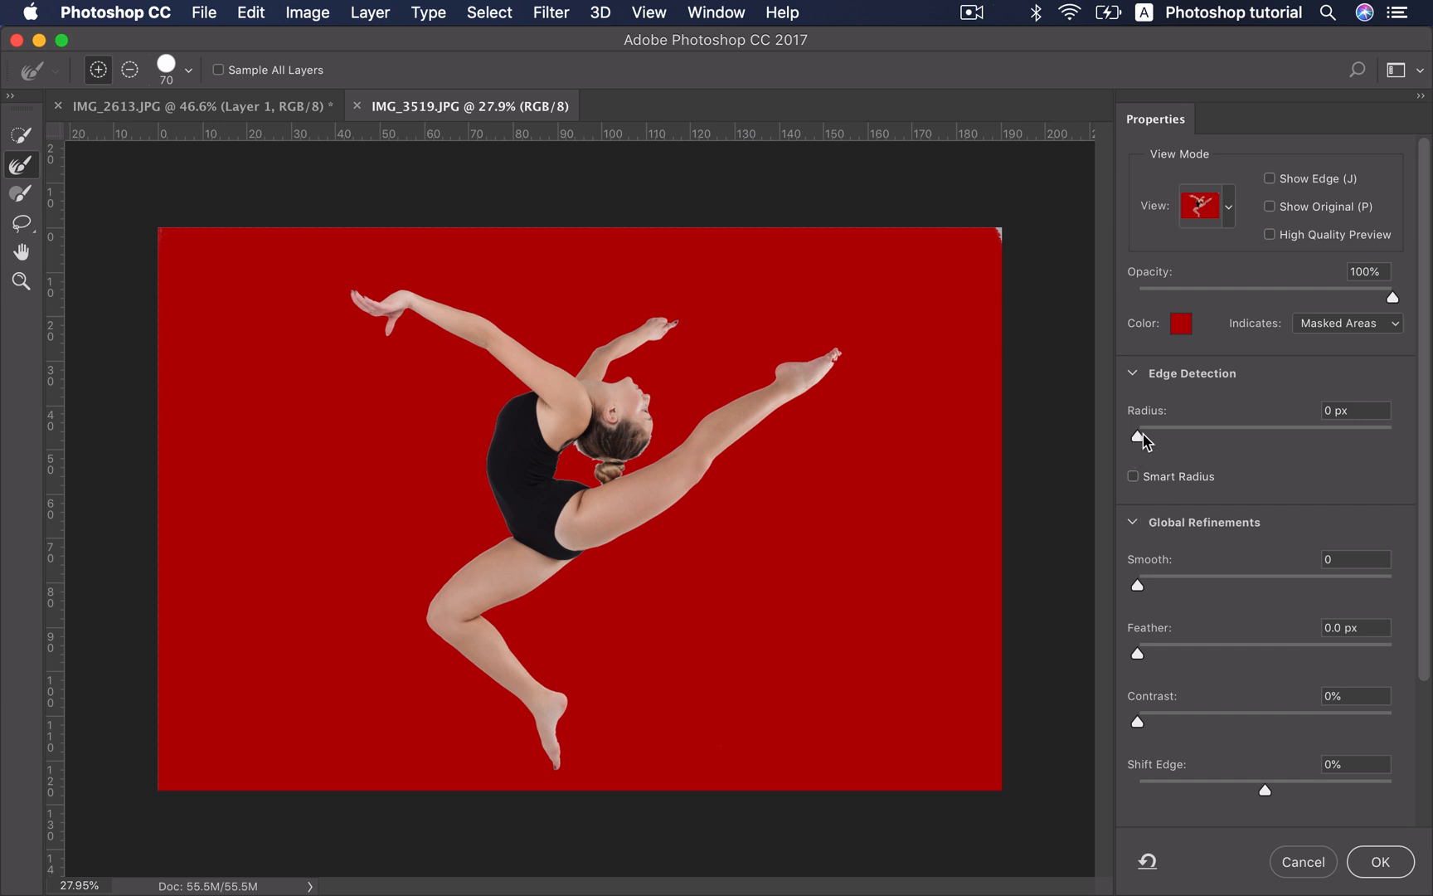
drag(1142, 438, 1155, 437)
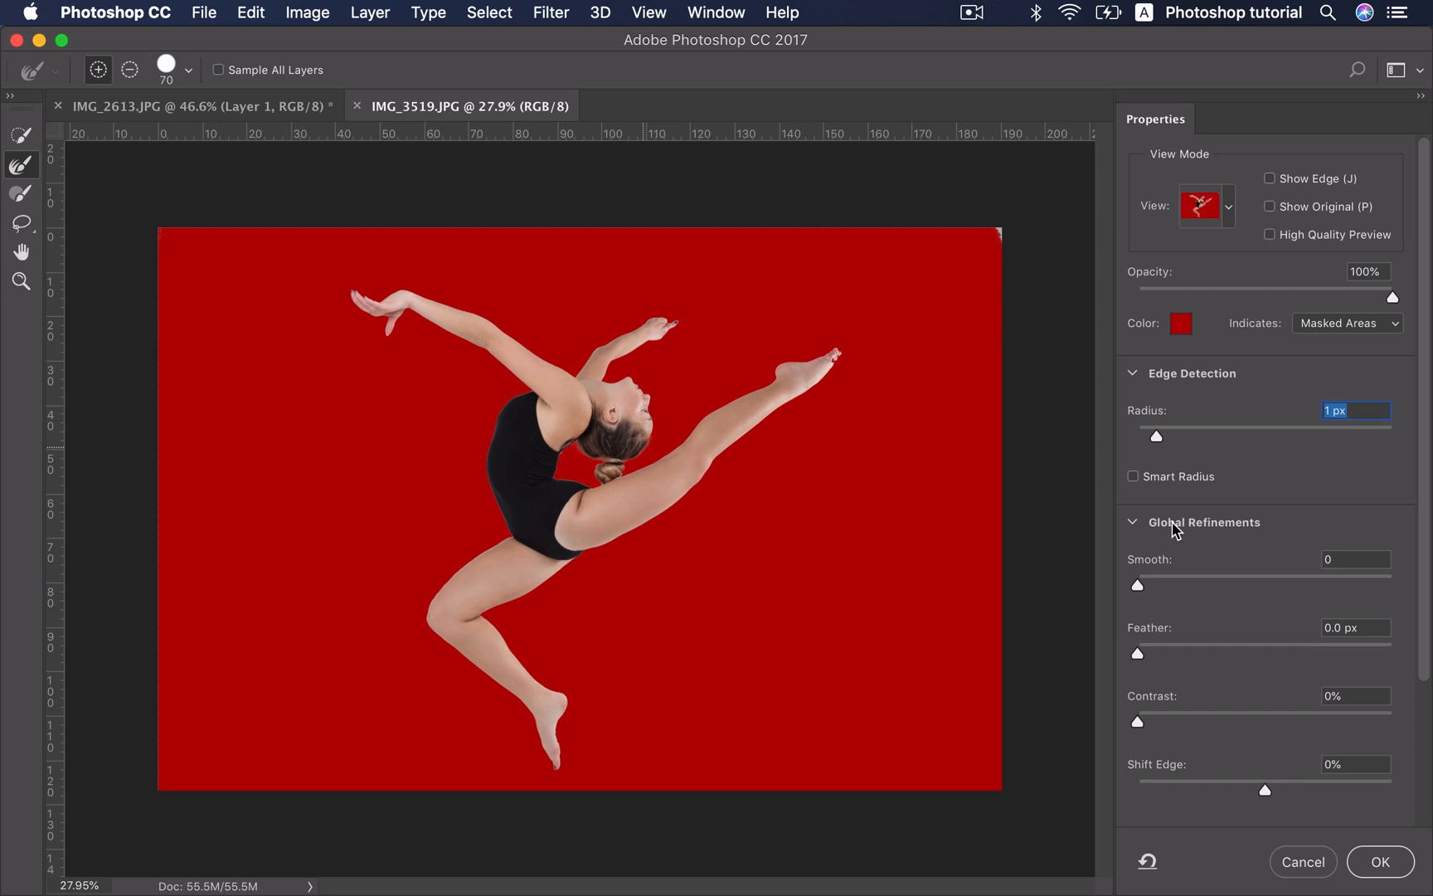
scroll(1240, 659, down, 4)
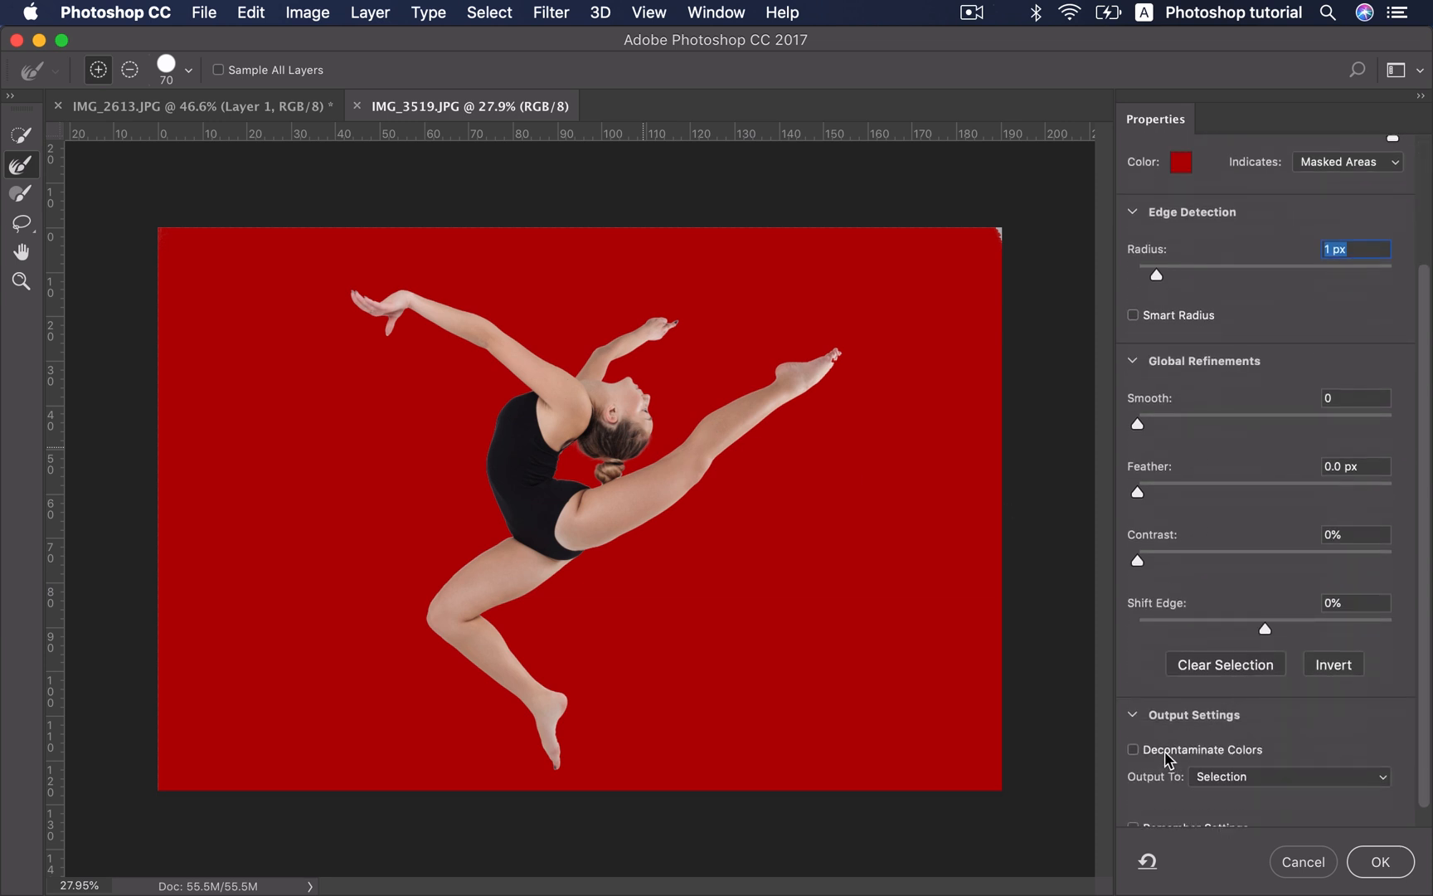
click(1276, 748)
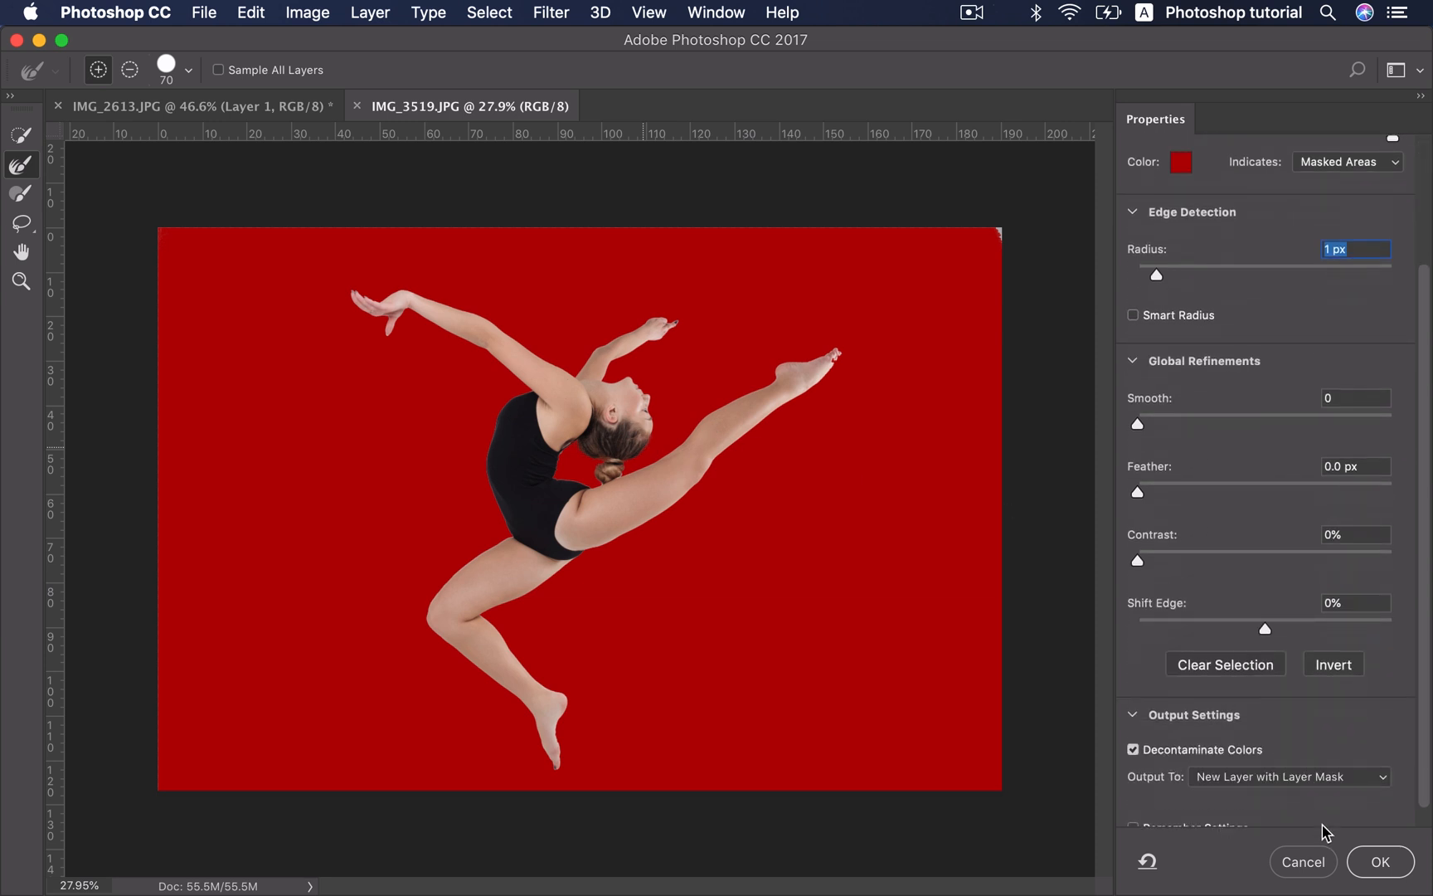
click(1371, 864)
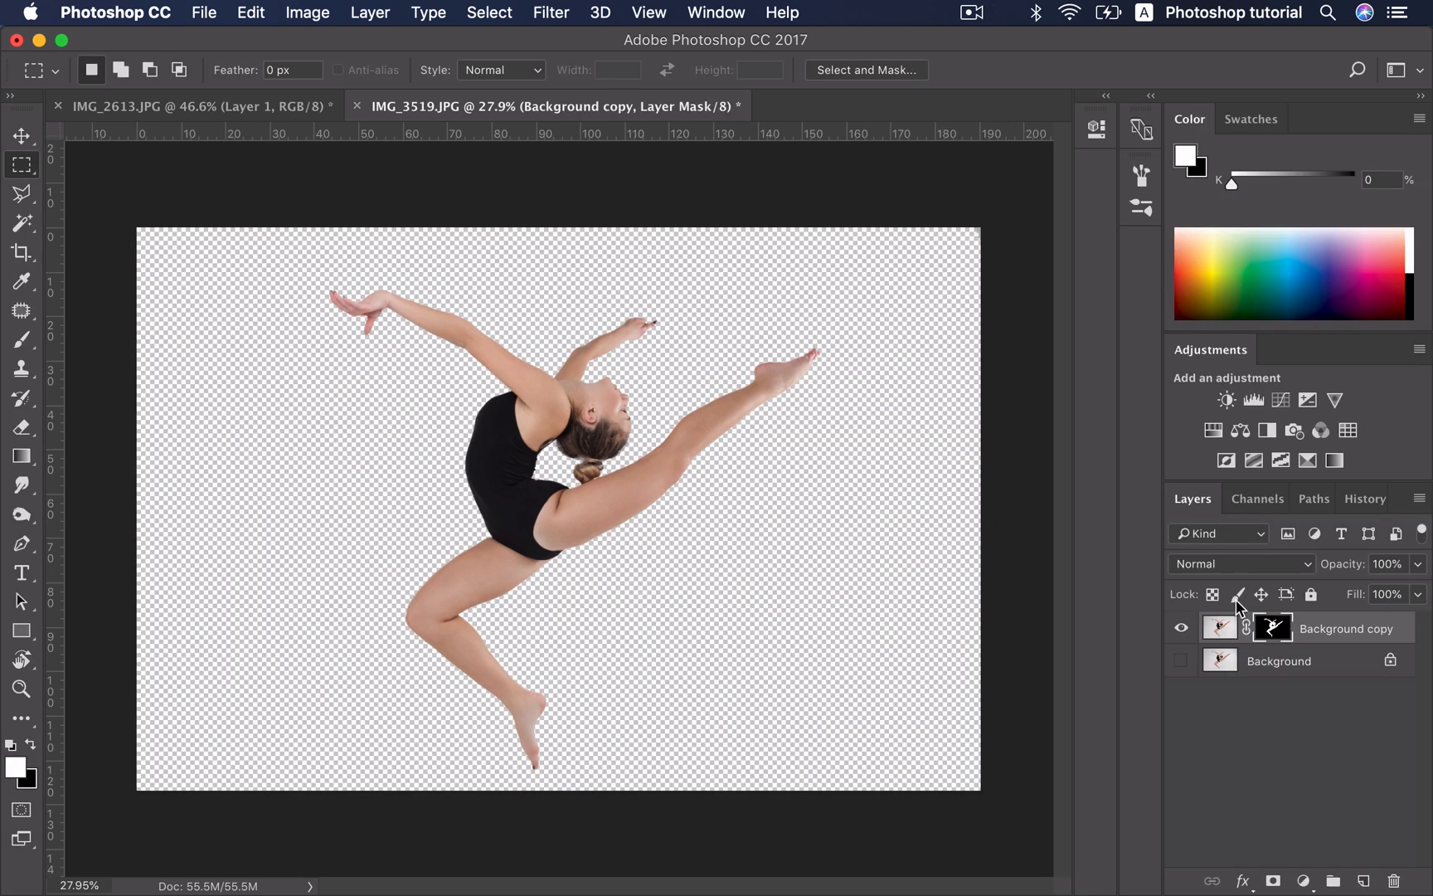
Move the masked dancer cutout from IMG_3519.JPG into the IMG_2613.JPG document, over the circular sunset background
scroll(944, 384, up, 3)
scroll(930, 392, down, 1)
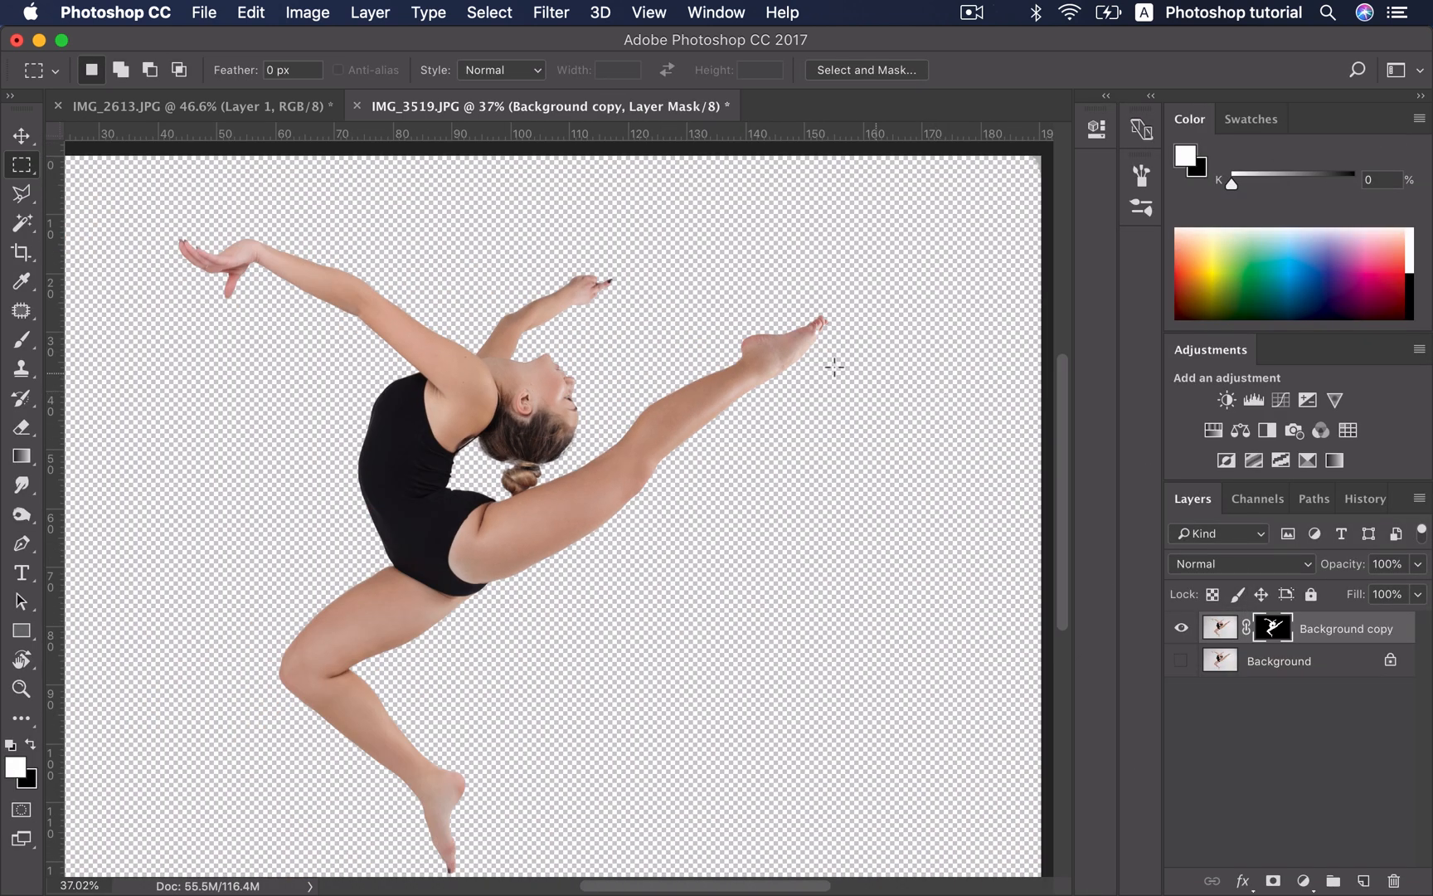
scroll(834, 367, down, 3)
key(v)
drag(570, 405, 459, 343)
drag(561, 474, 566, 471)
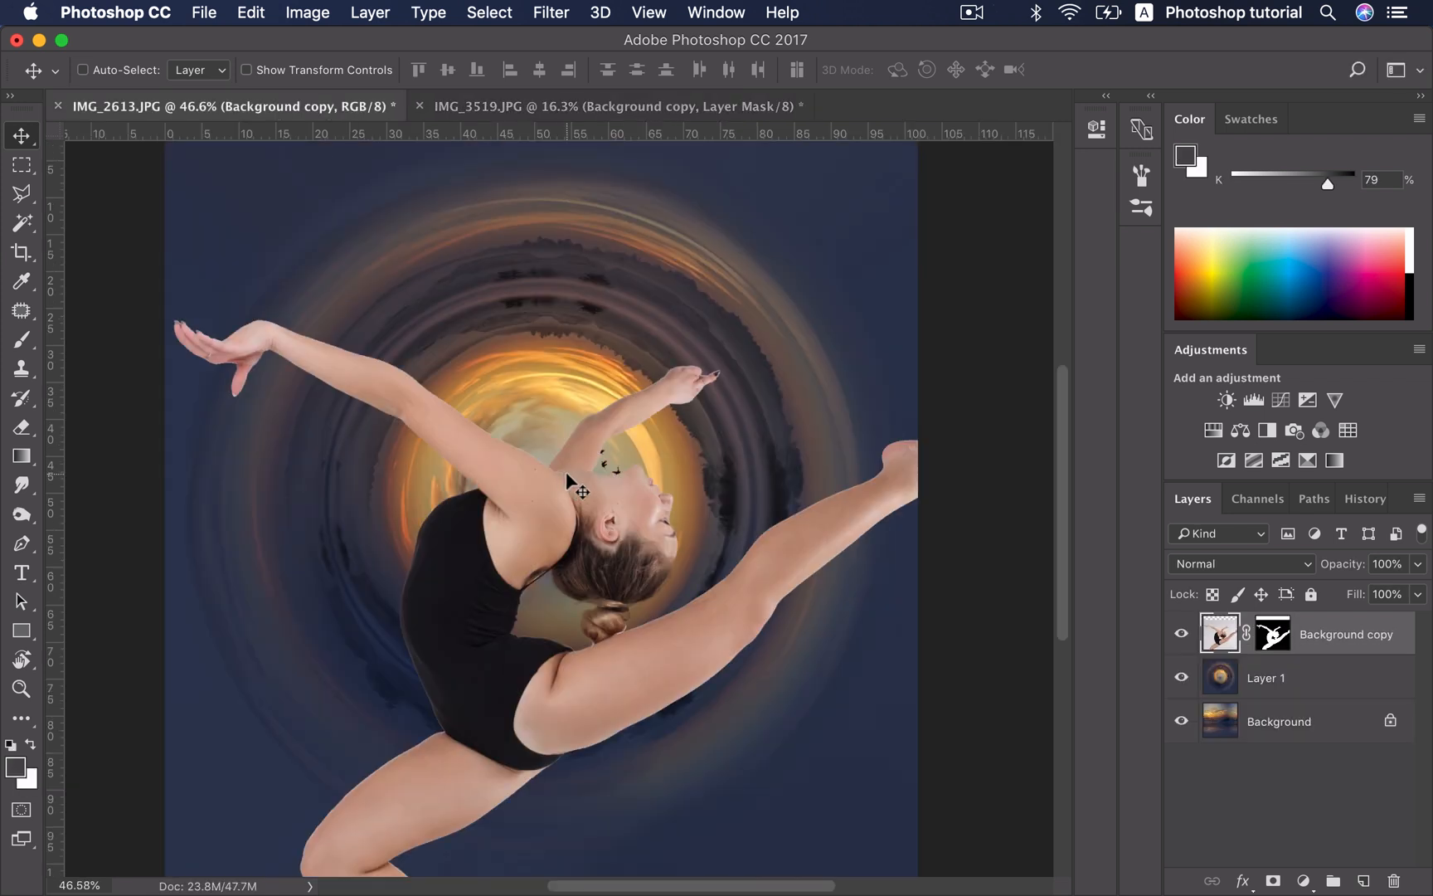
Scale the dancer layer down proportionally to about 16.5% with Free Transform
scroll(566, 471, down, 1)
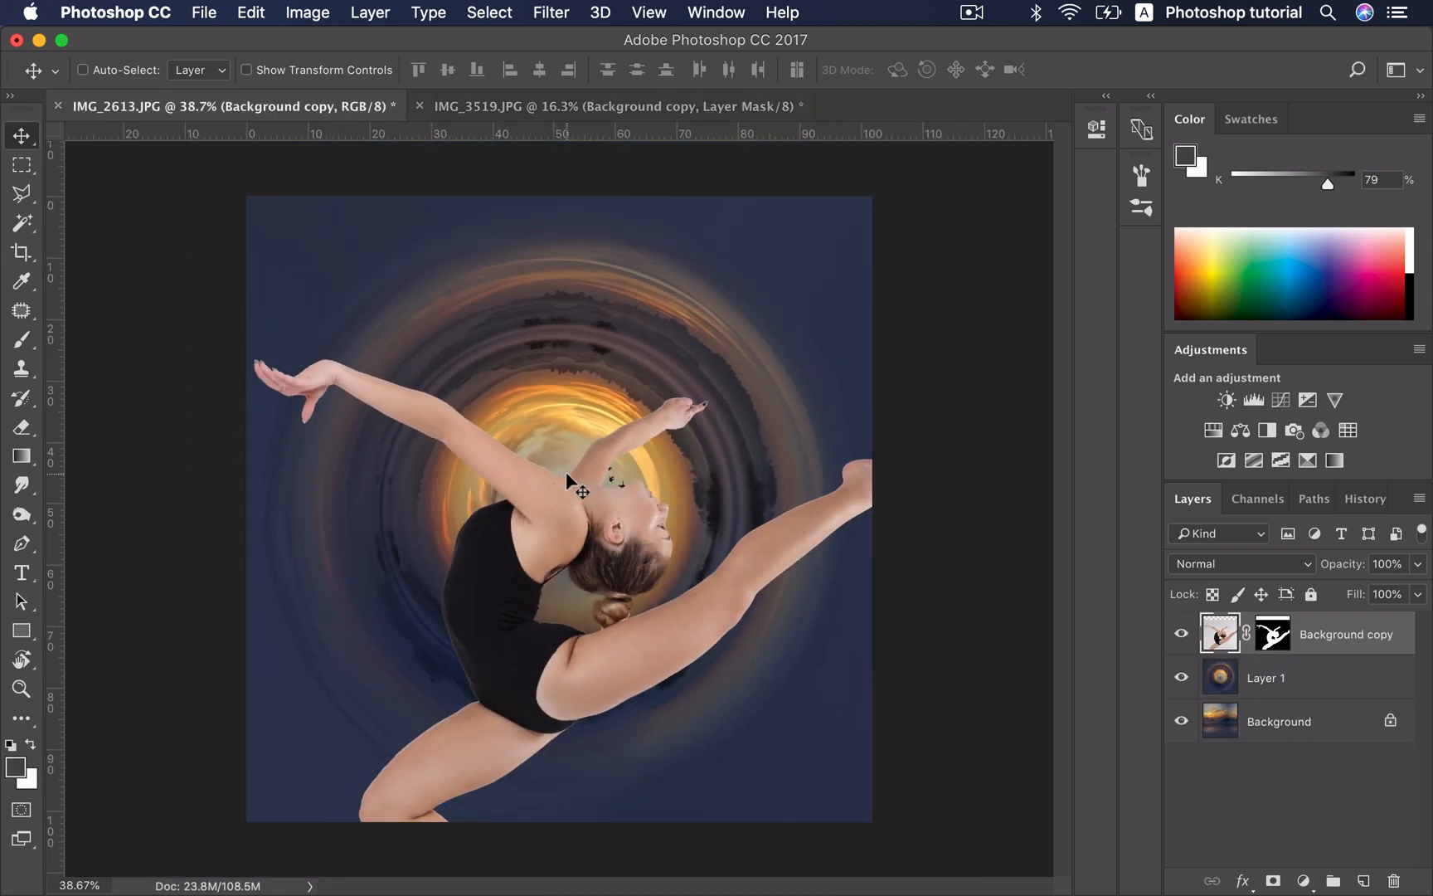
key(super+t)
key(super+0)
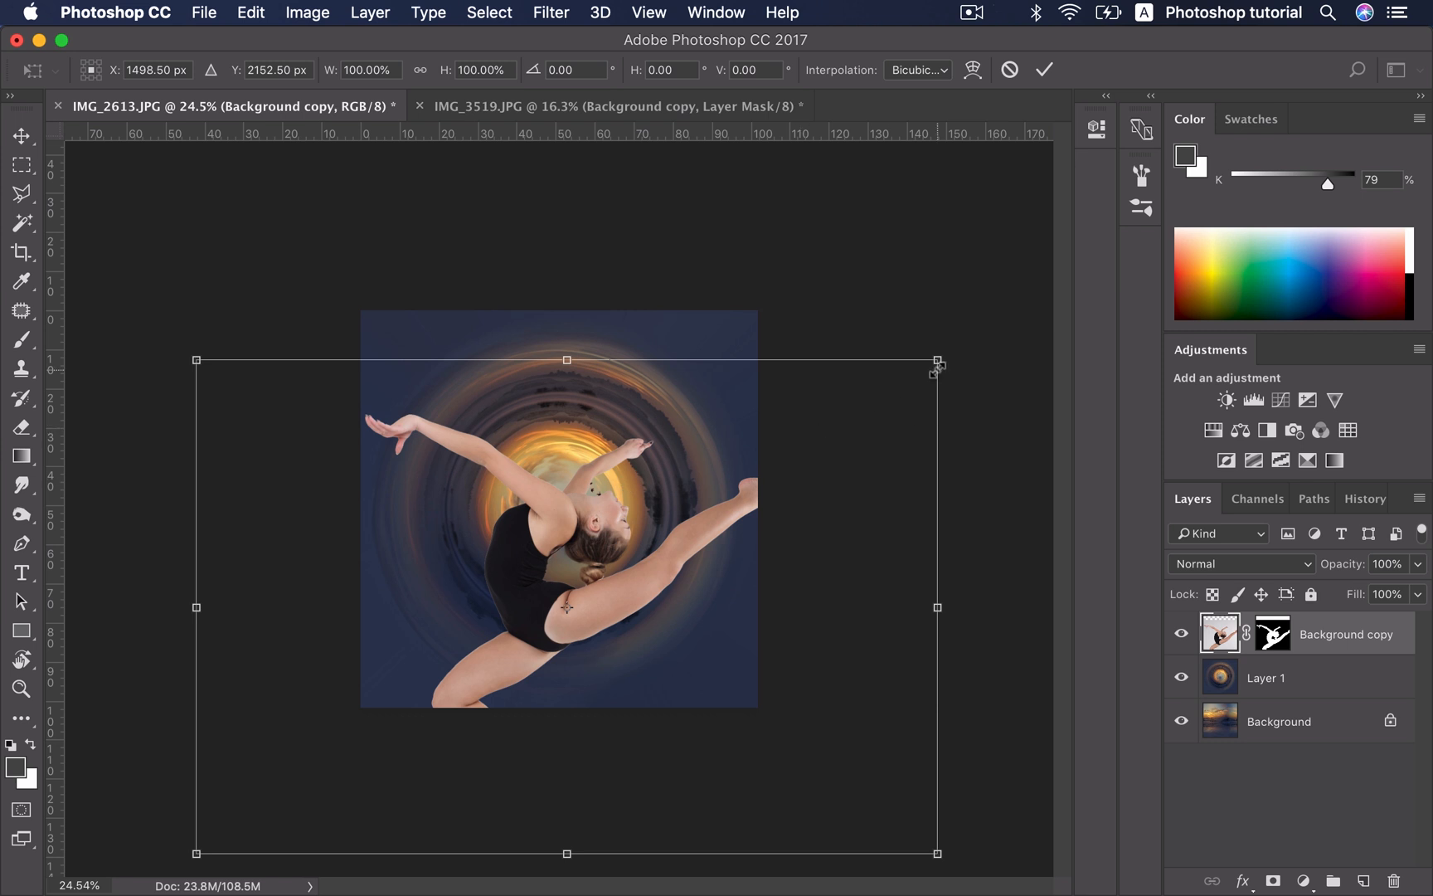
drag(937, 365, 596, 494)
key(super+0)
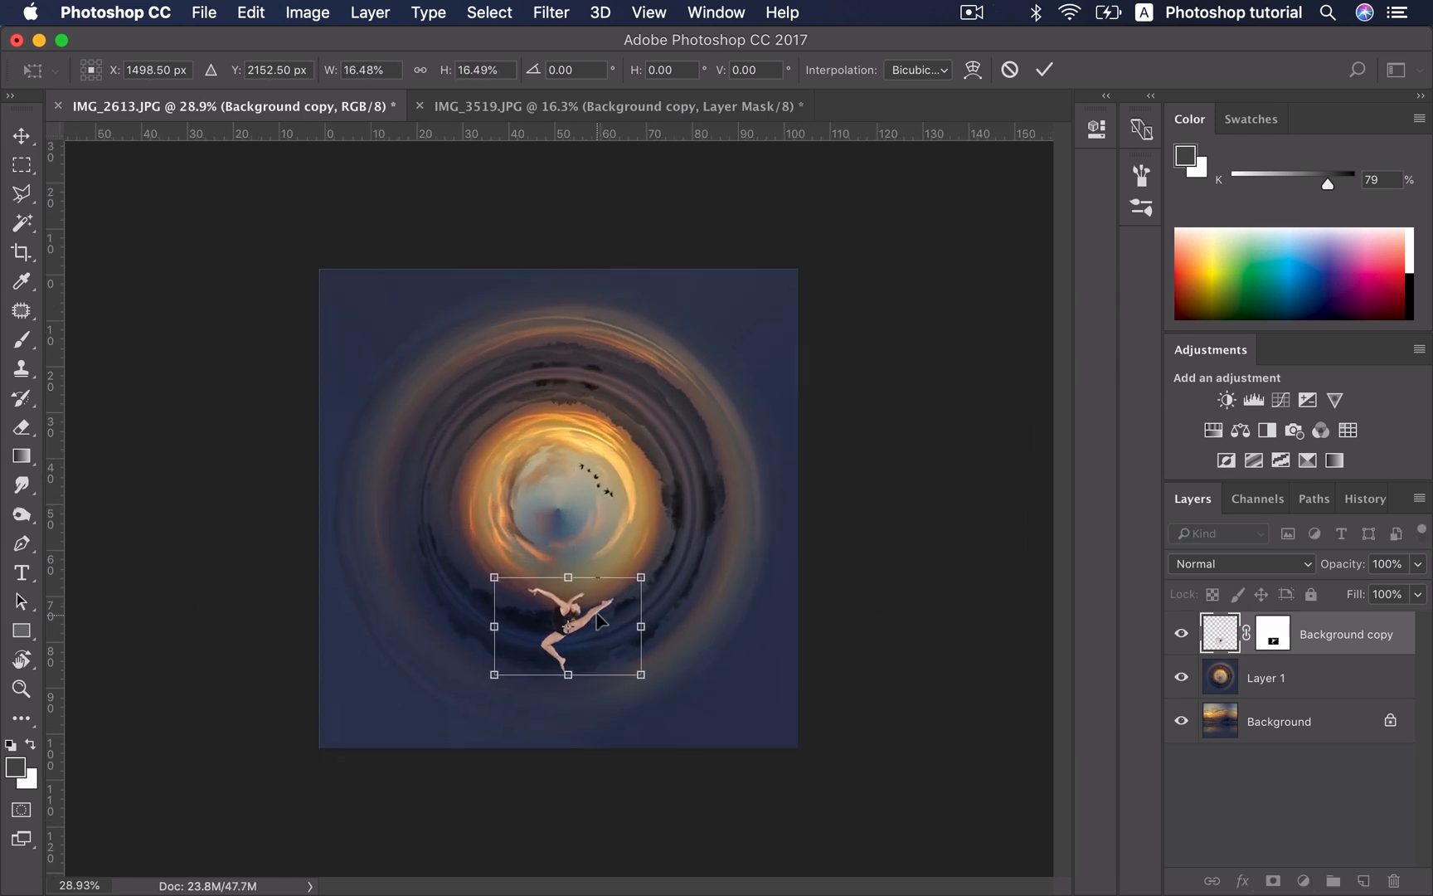
Place the dancer in the lower part of the glowing centre, reduce the scale to about 14.2%, and apply the transform
drag(597, 621, 611, 587)
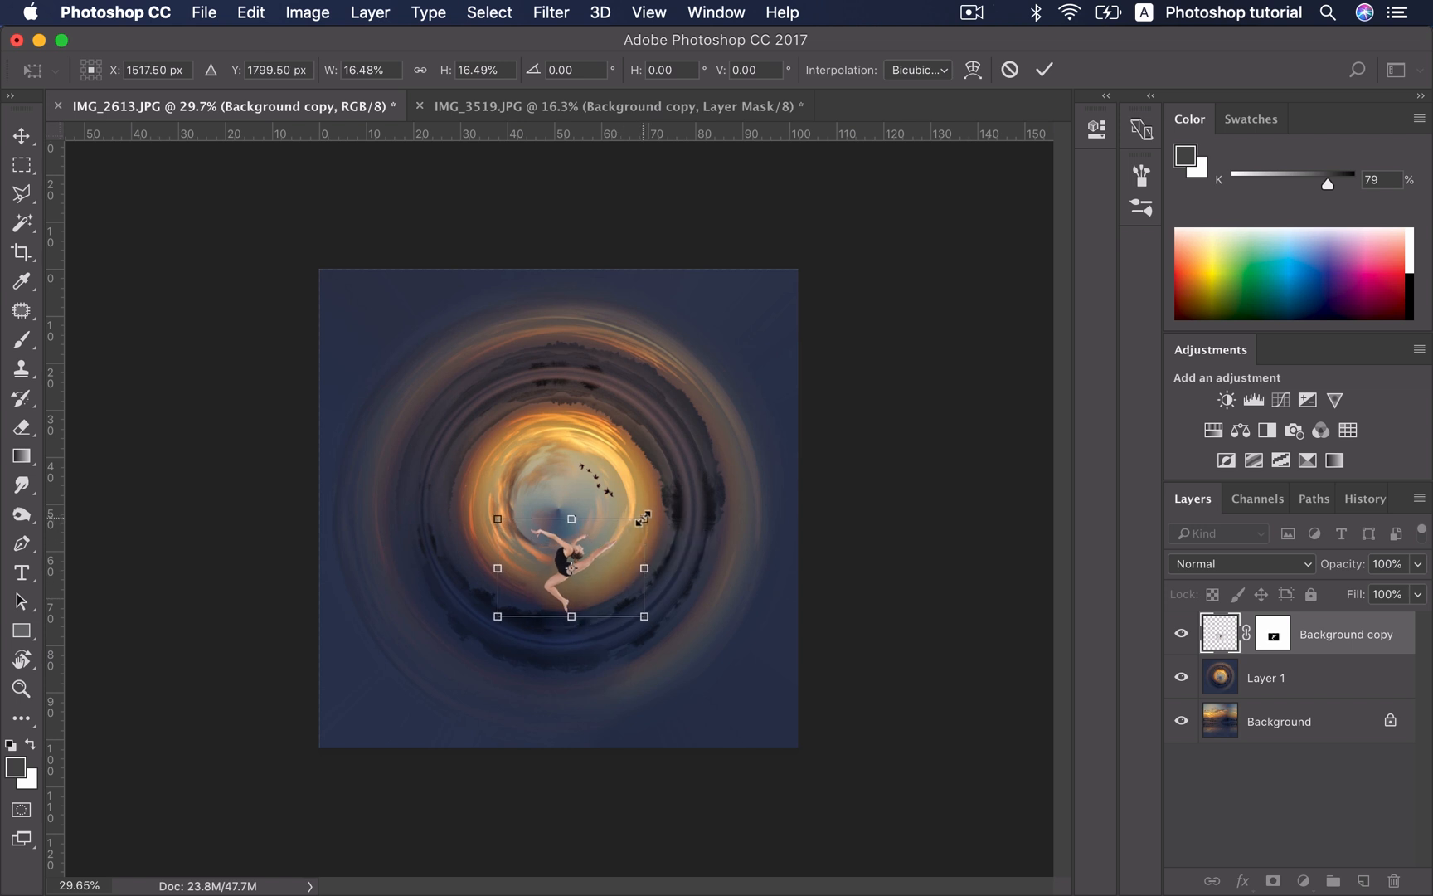
drag(643, 518, 611, 571)
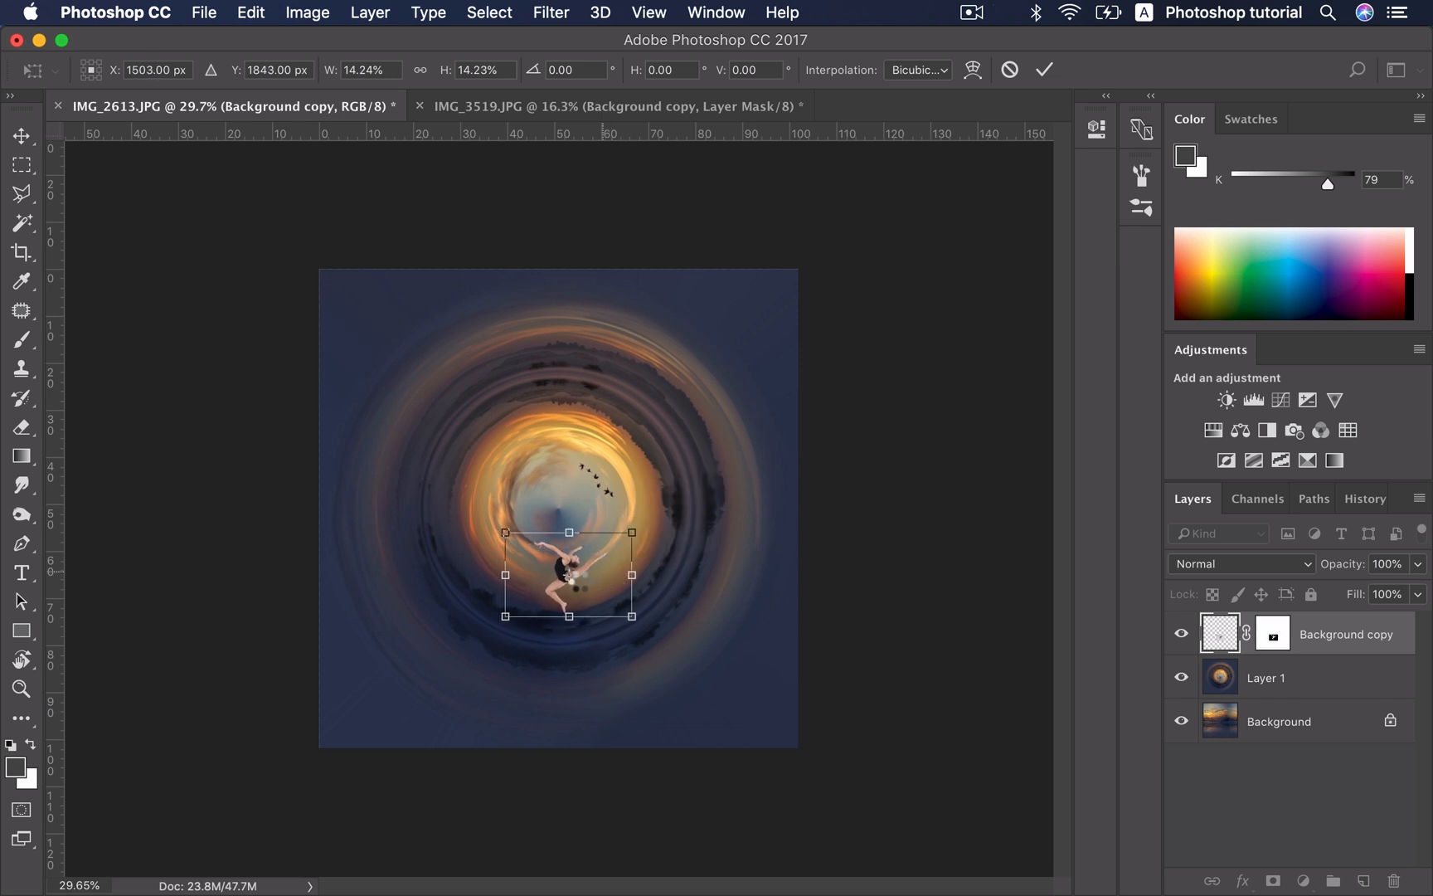
key(Return)
Paint black on the dancer's layer mask beside the outstretched leg with a soft 125 px Brush
scroll(592, 573, up, 5)
scroll(626, 580, down, 5)
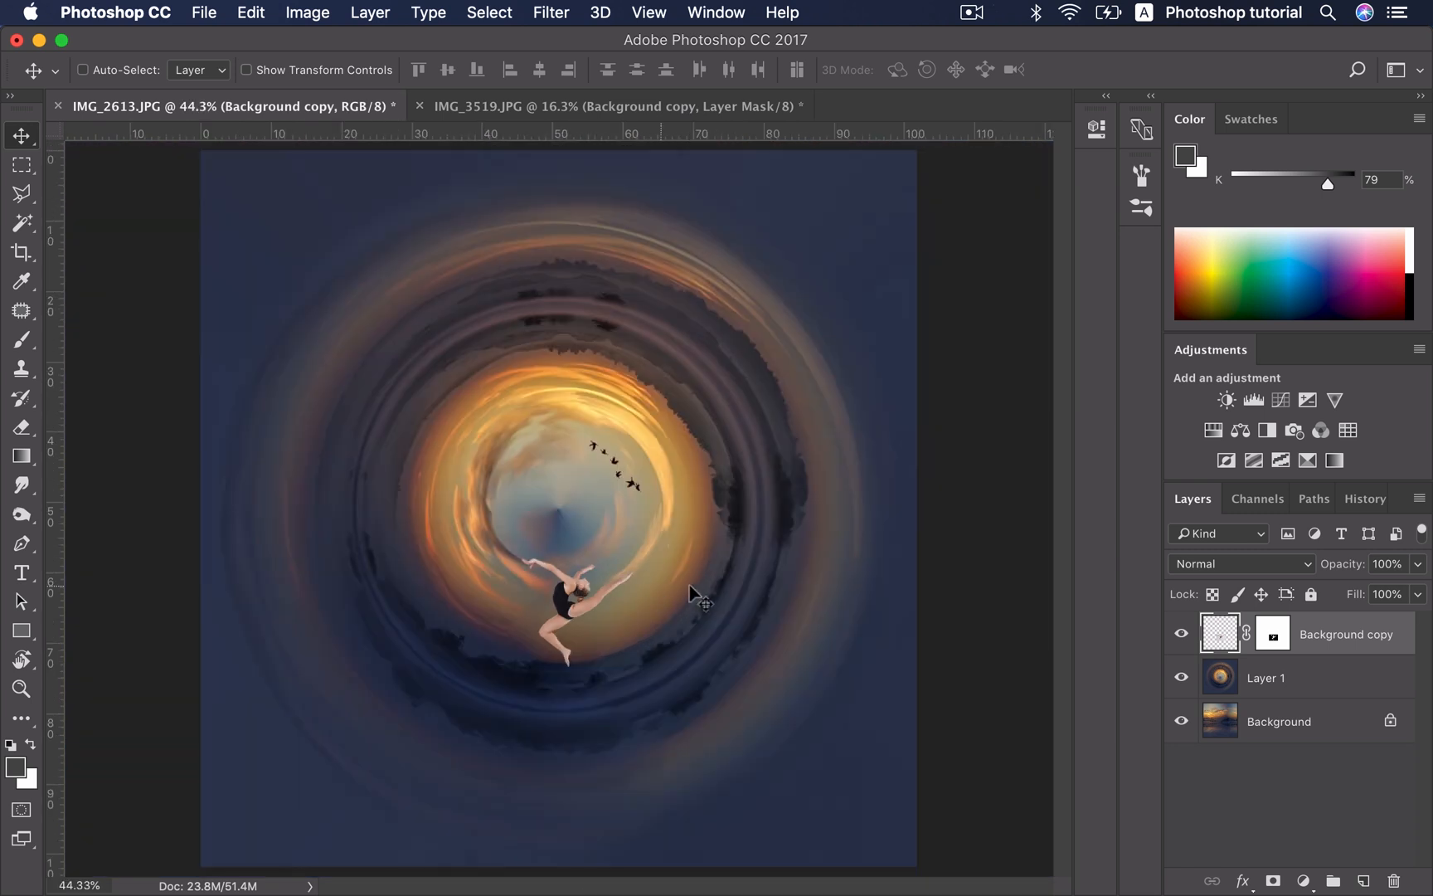
scroll(697, 599, up, 3)
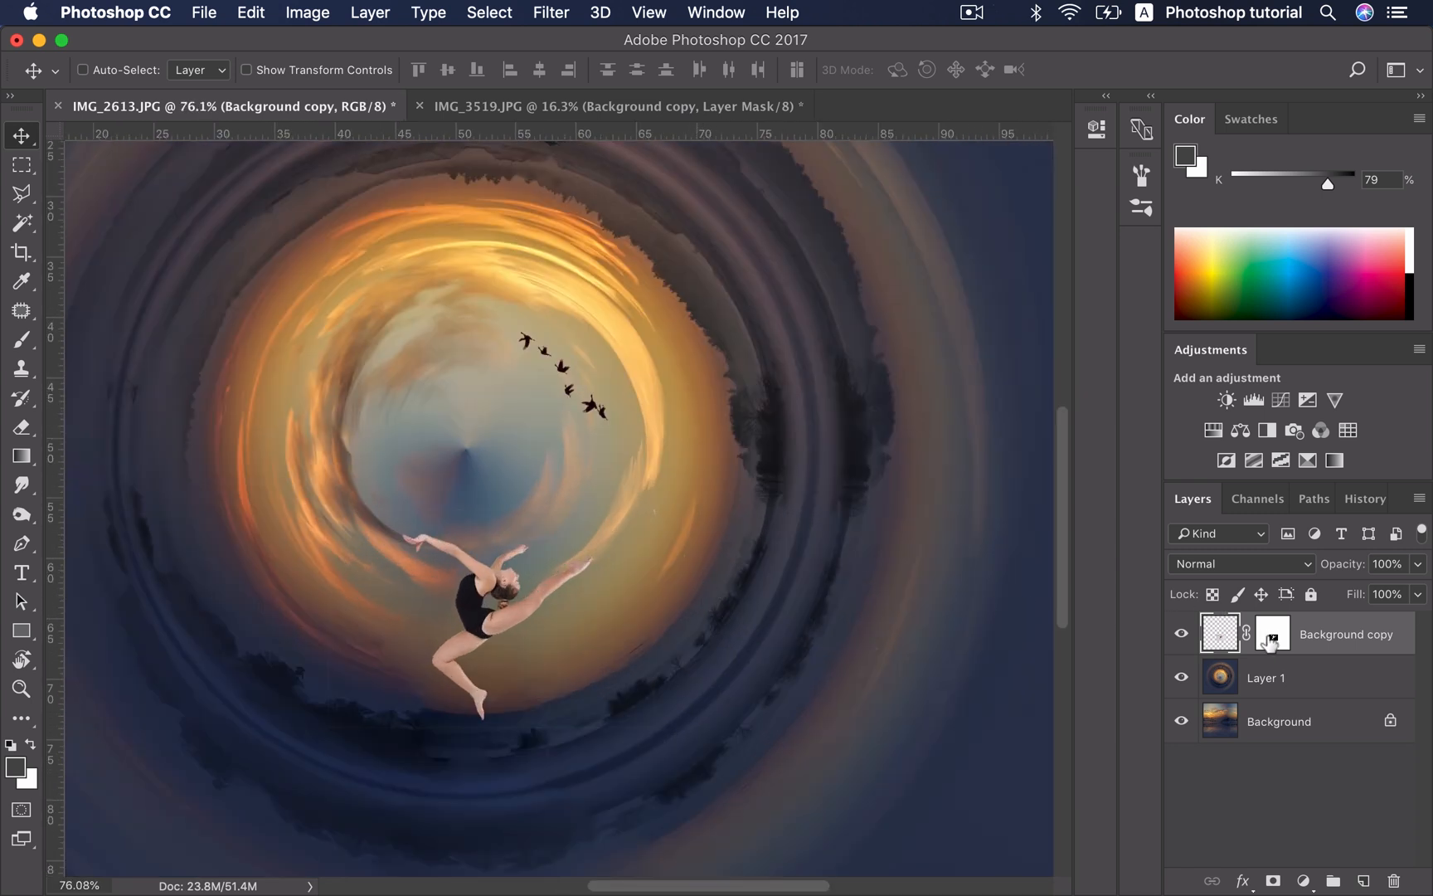
click(1269, 642)
key(d)
key(b)
drag(643, 591, 645, 726)
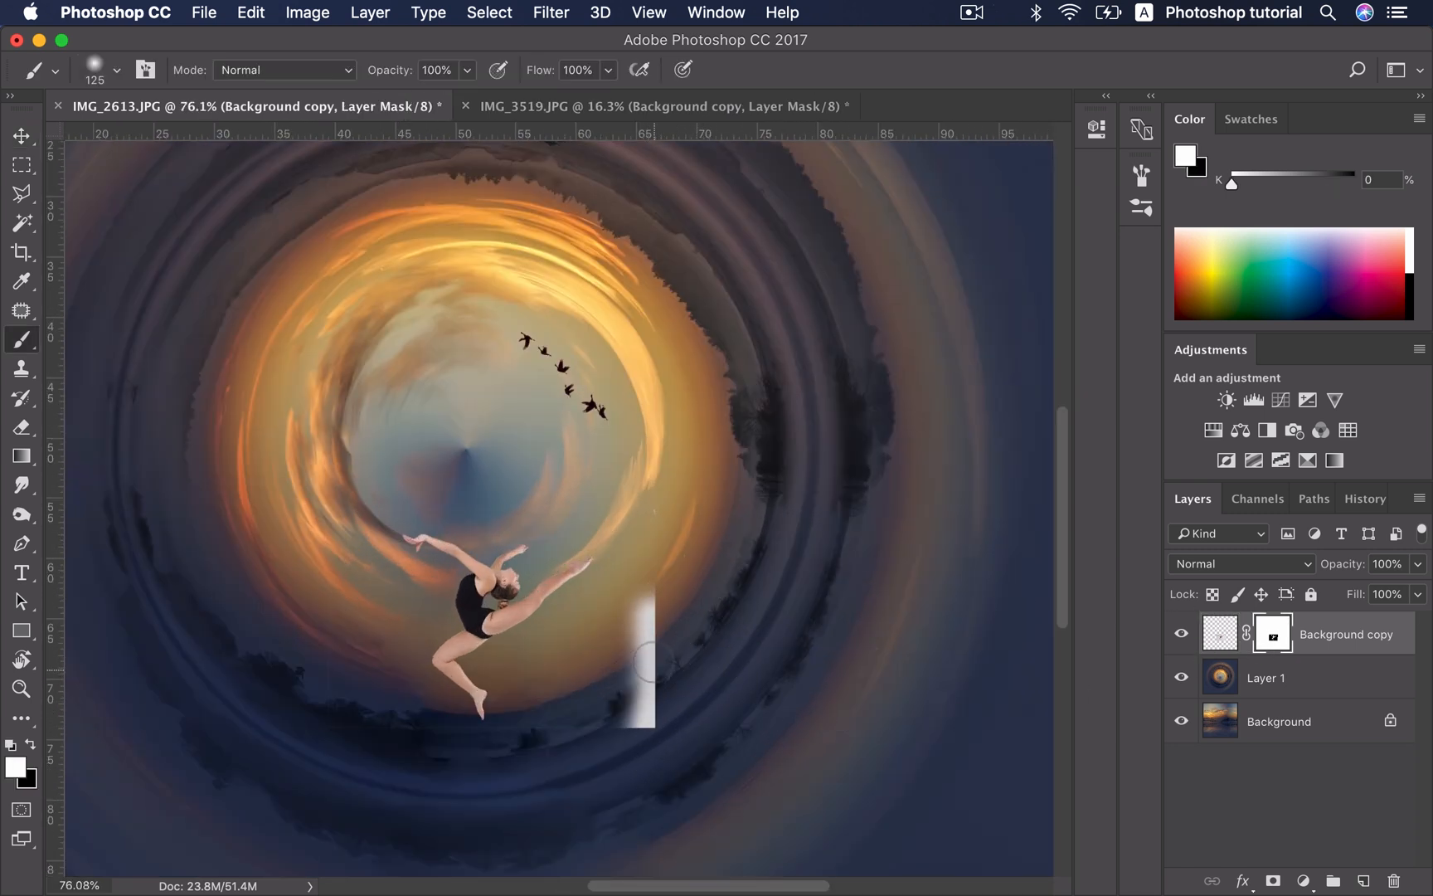
key(x)
mouse_move(644, 593)
mouse_down()
mouse_move(645, 750)
mouse_move(602, 784)
mouse_up()
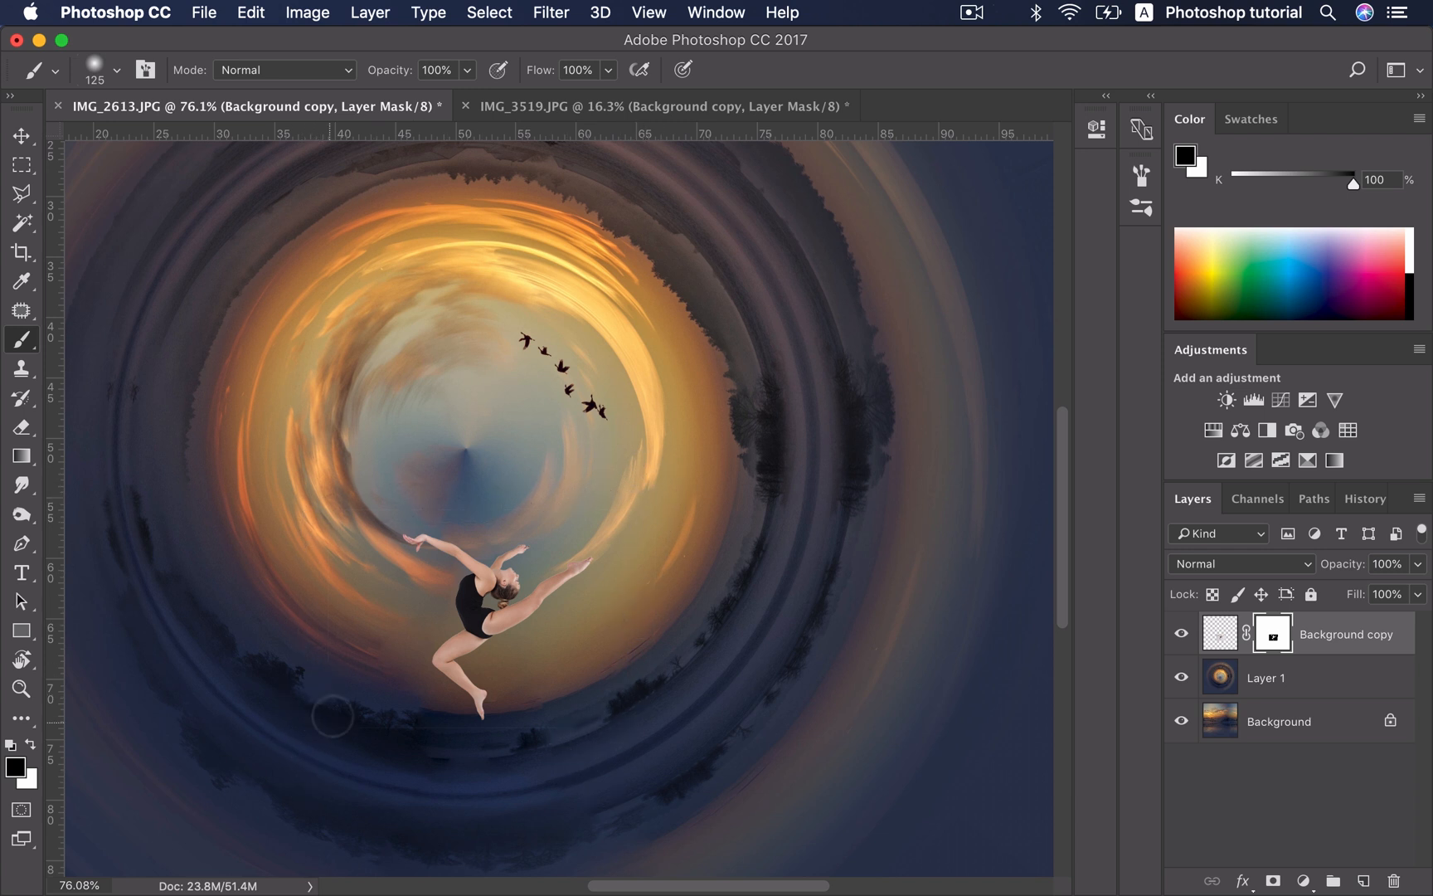
Enlarge the brush to 250 px and paint black on the layer mask in a wider area around the dancer
key(bracketleft)
key(bracketleft)
key(bracketleft)
key(bracketright)
key(bracketright)
key(bracketright)
key(bracketright)
key(bracketright)
Add a Solid Color fill layer in black (000000) above the dancer and clip it to the dancer layer
scroll(298, 631, down, 6)
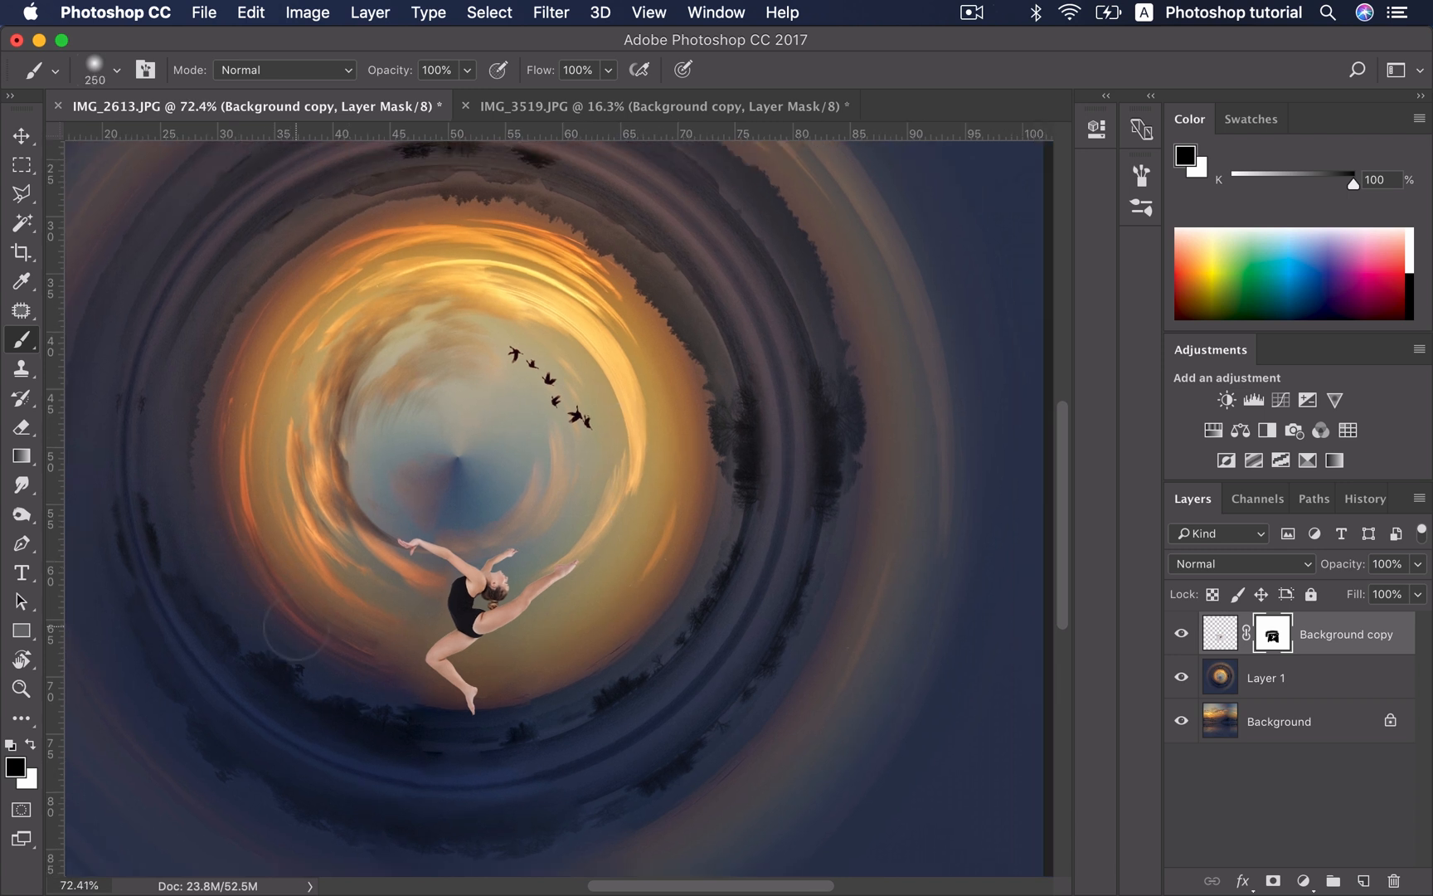
key(v)
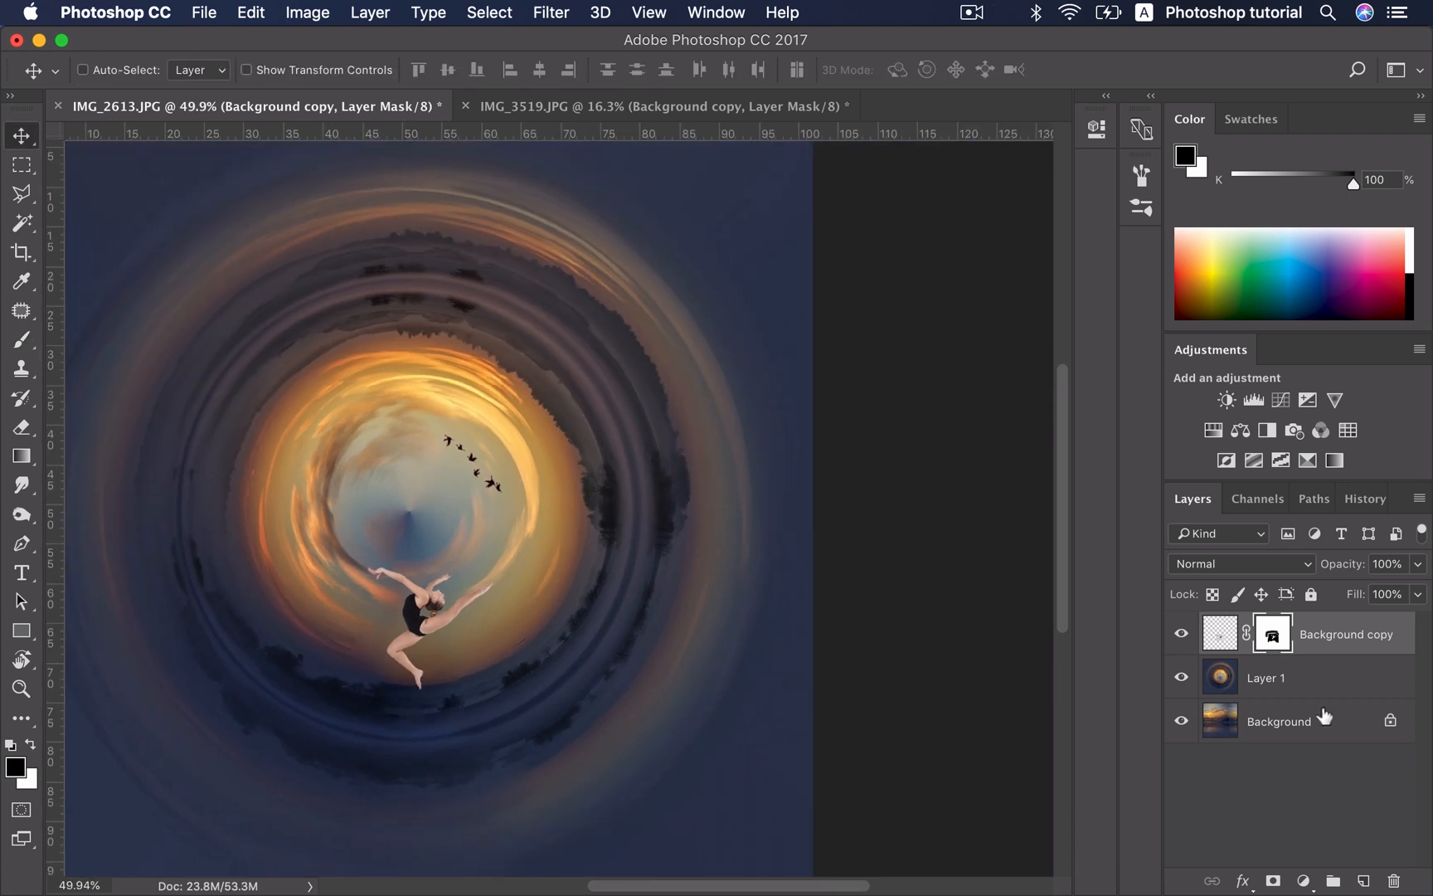
click(1303, 880)
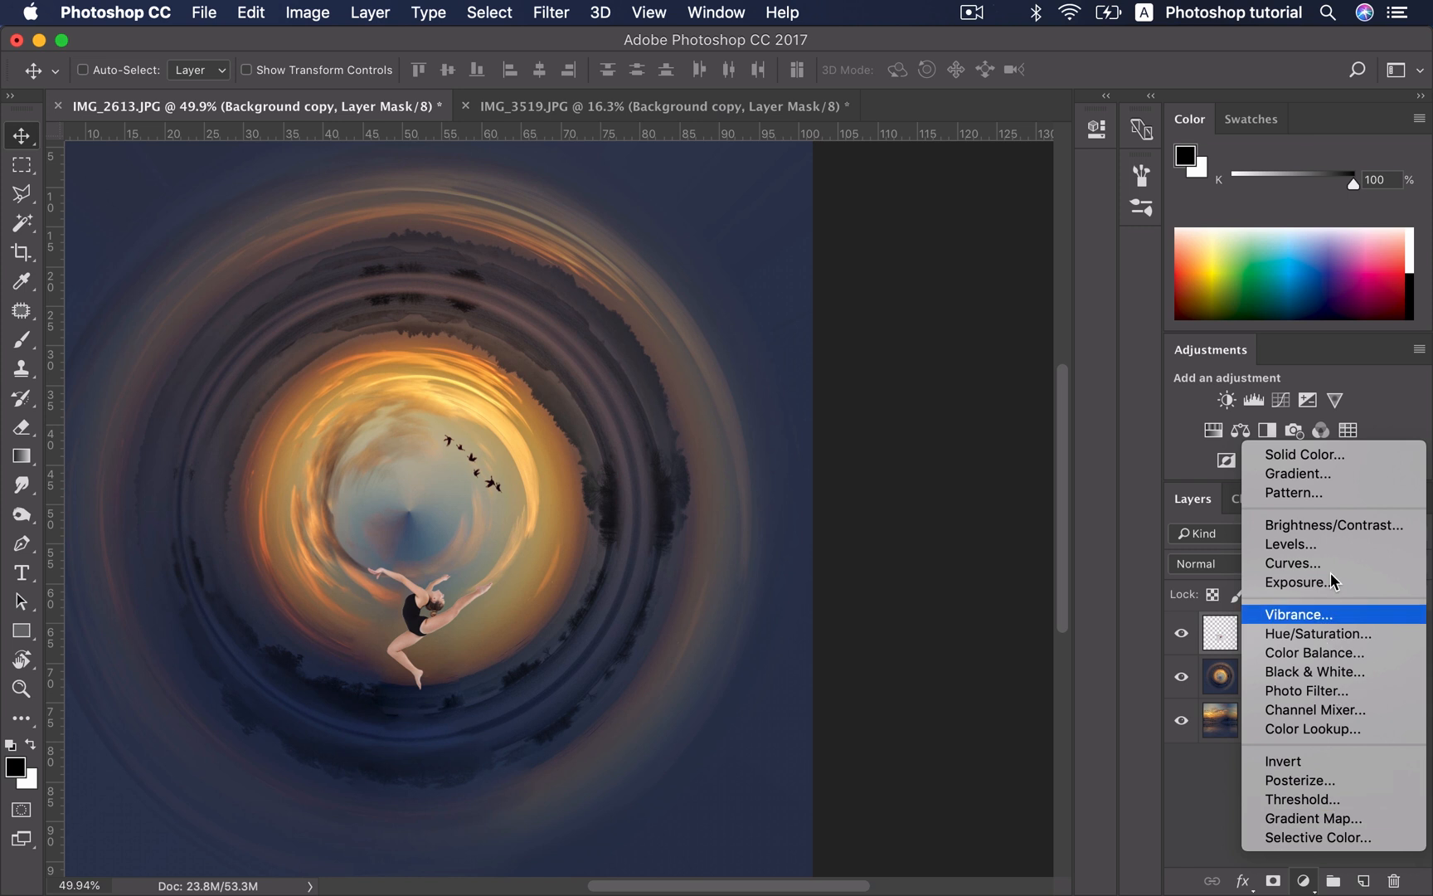
click(1313, 464)
drag(962, 477, 730, 736)
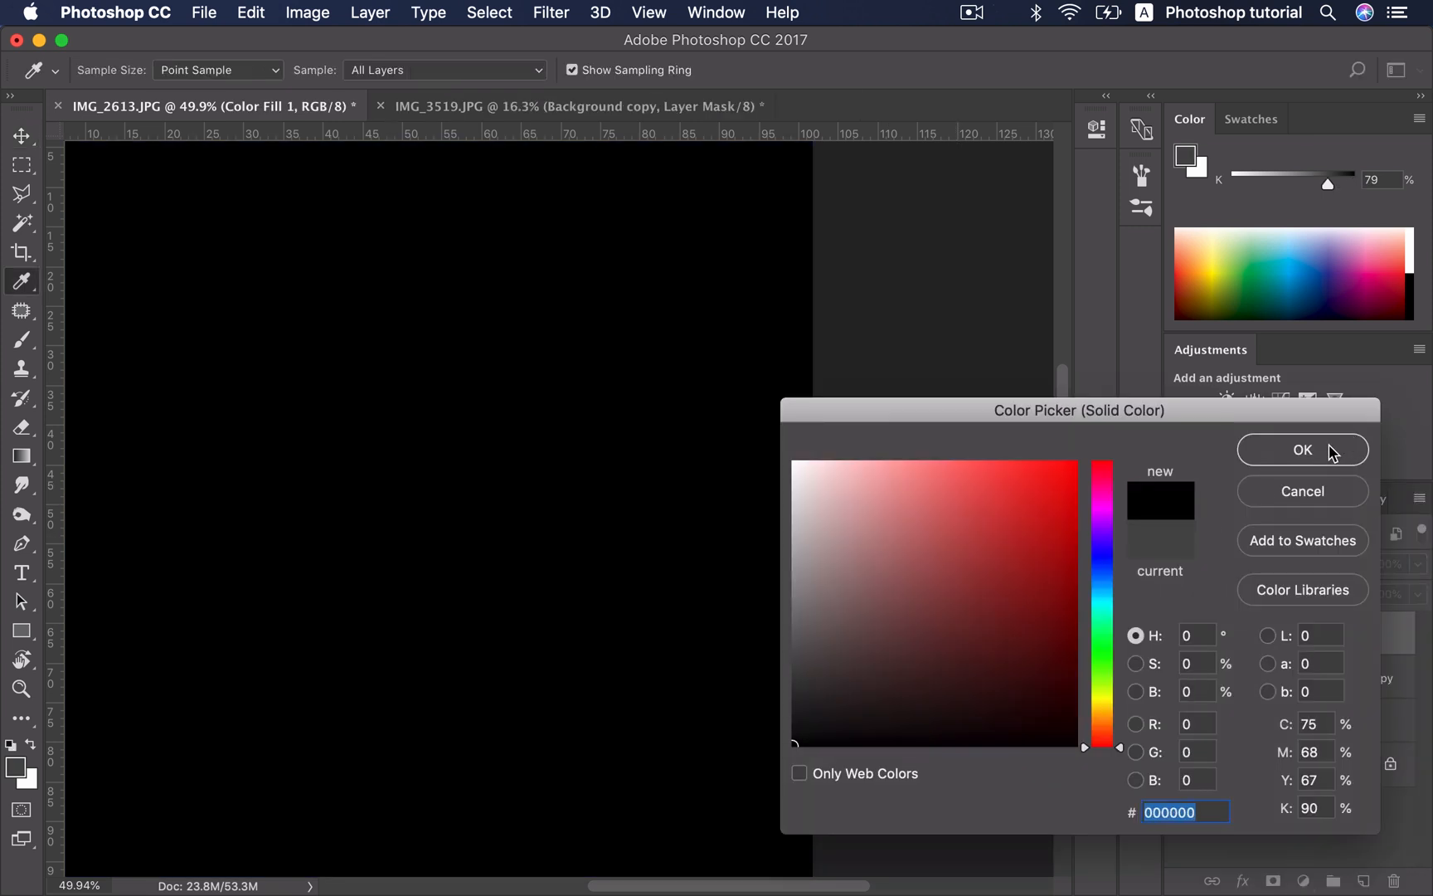
click(1331, 452)
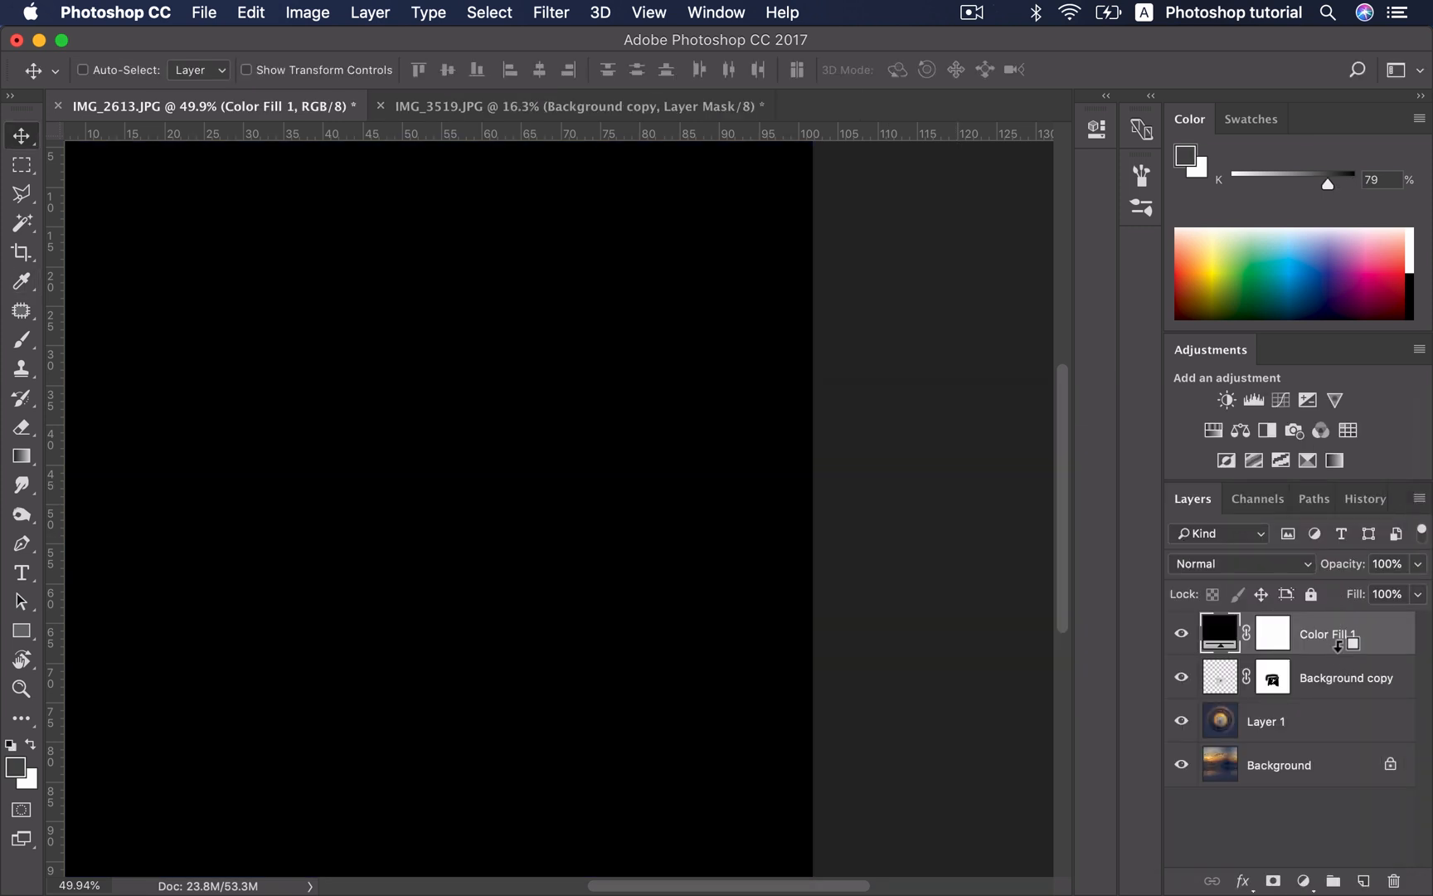
alt+click(1336, 645)
scroll(817, 554, down, 3)
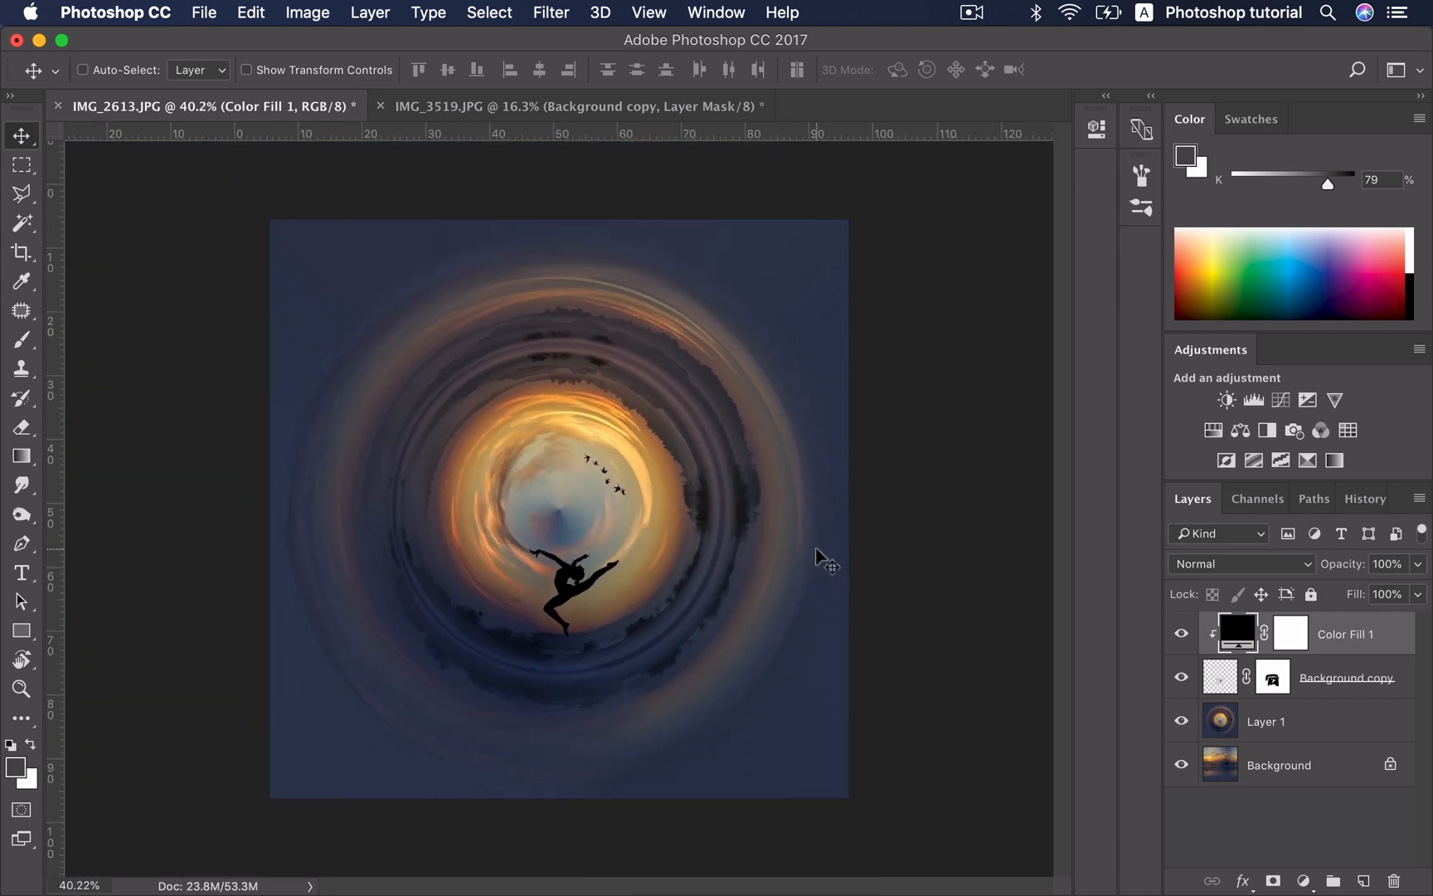
scroll(817, 556, down, 1)
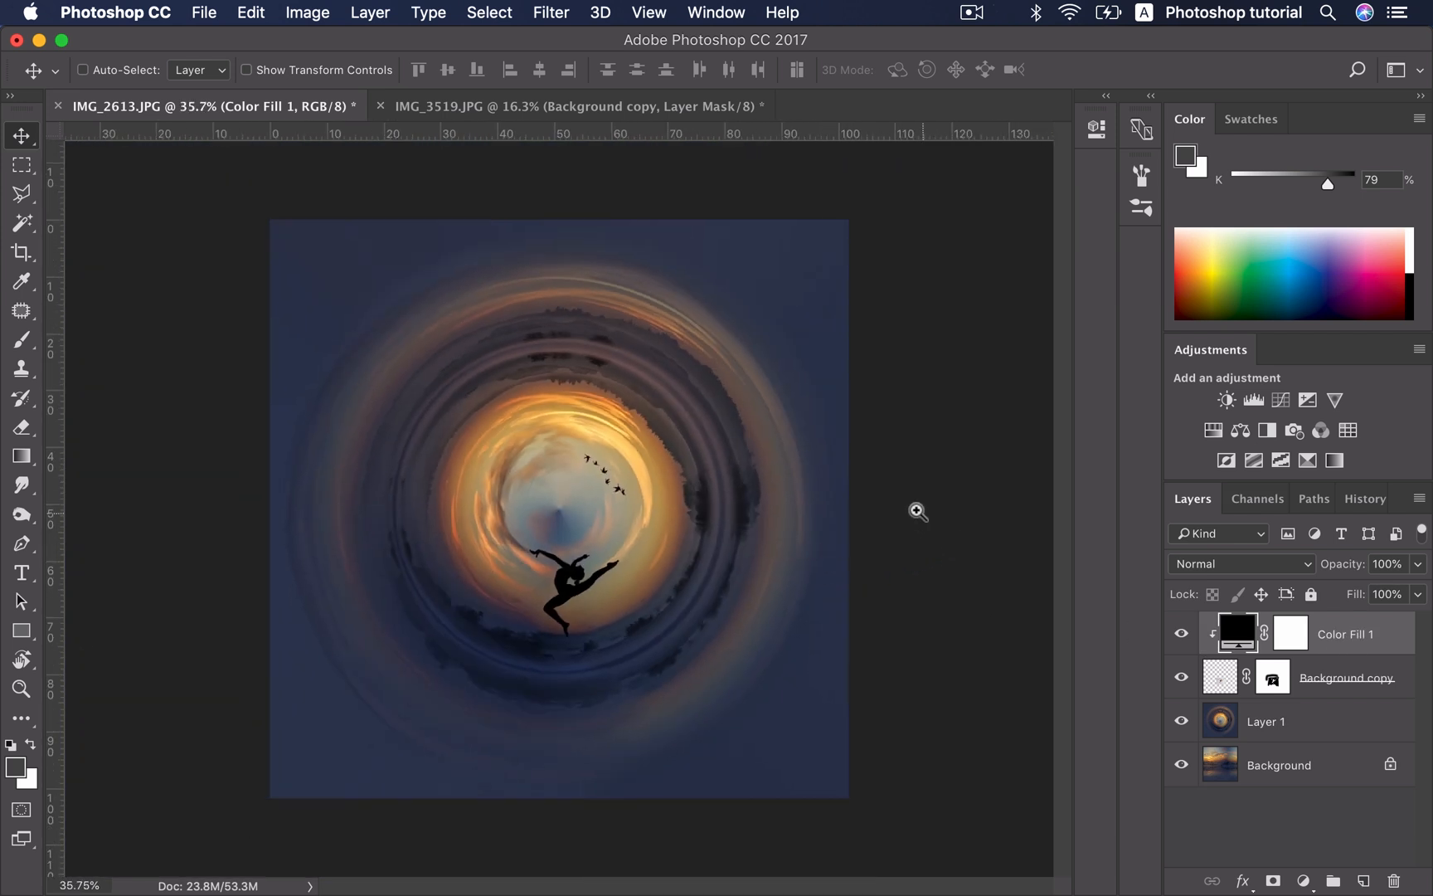
key(z)
right_click(806, 456)
click(862, 463)
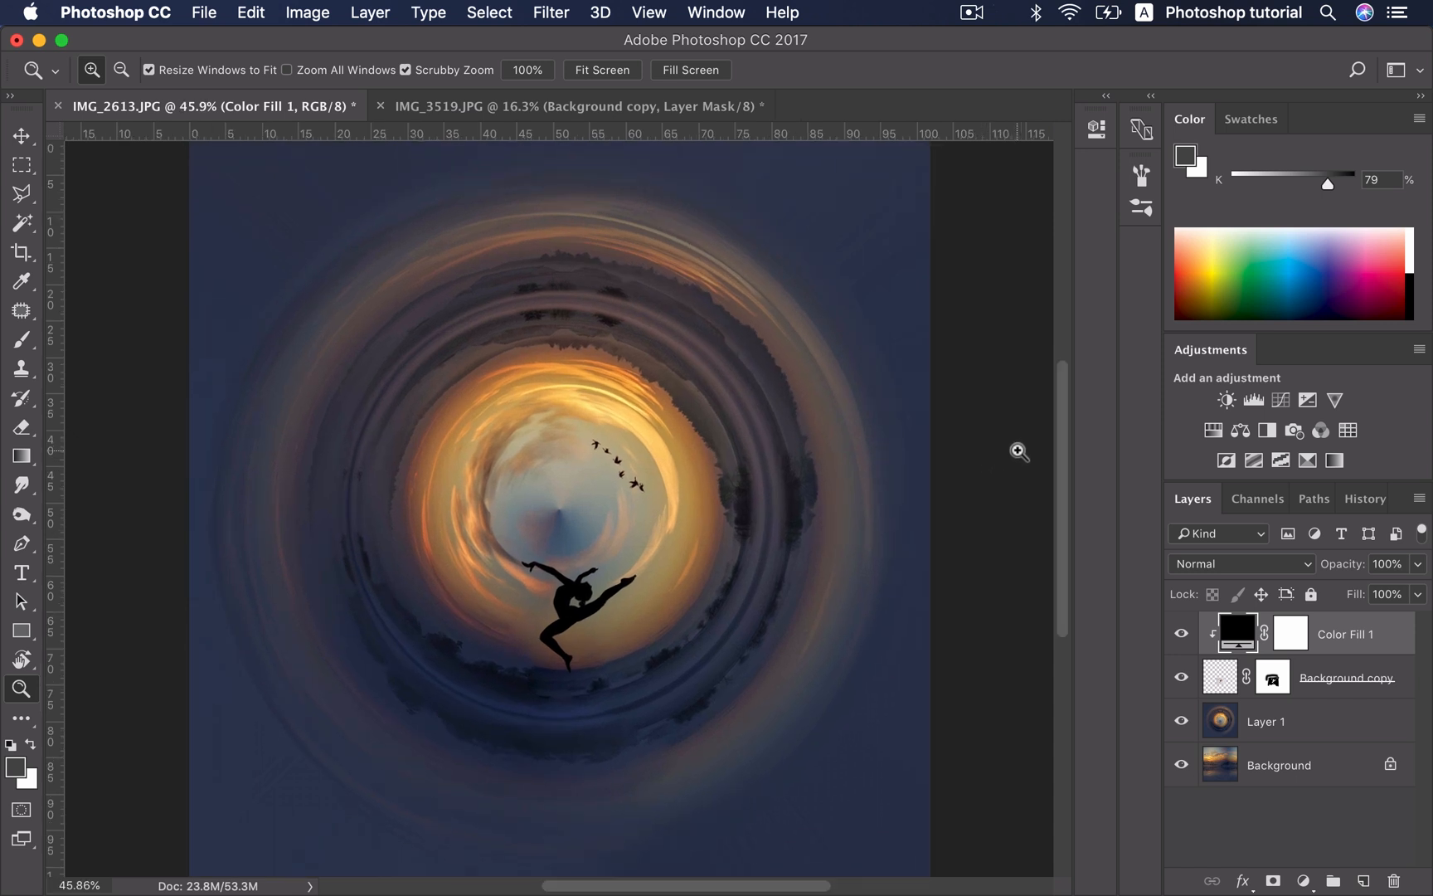
key(v)
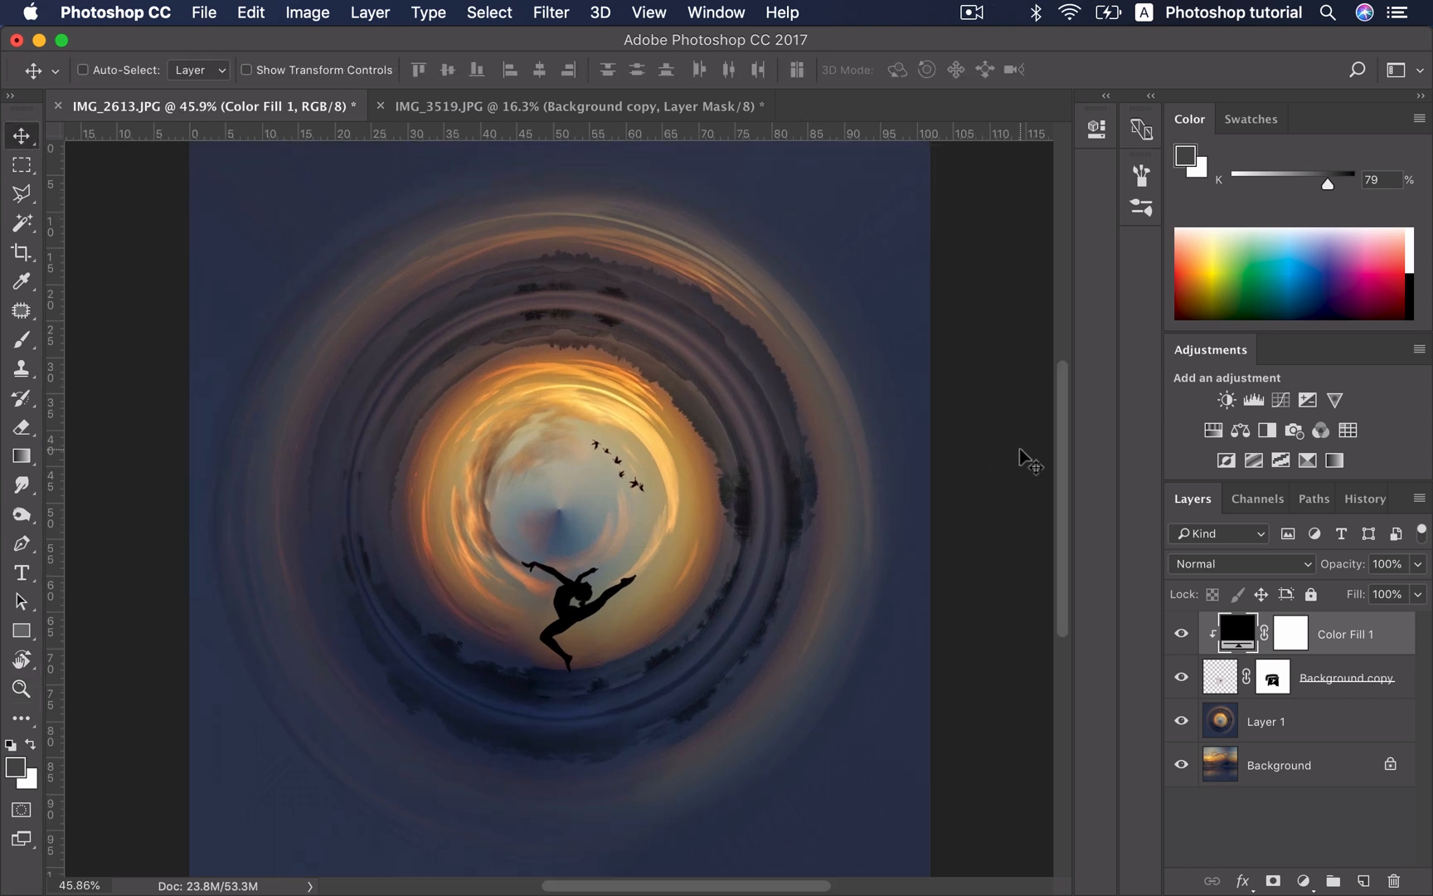